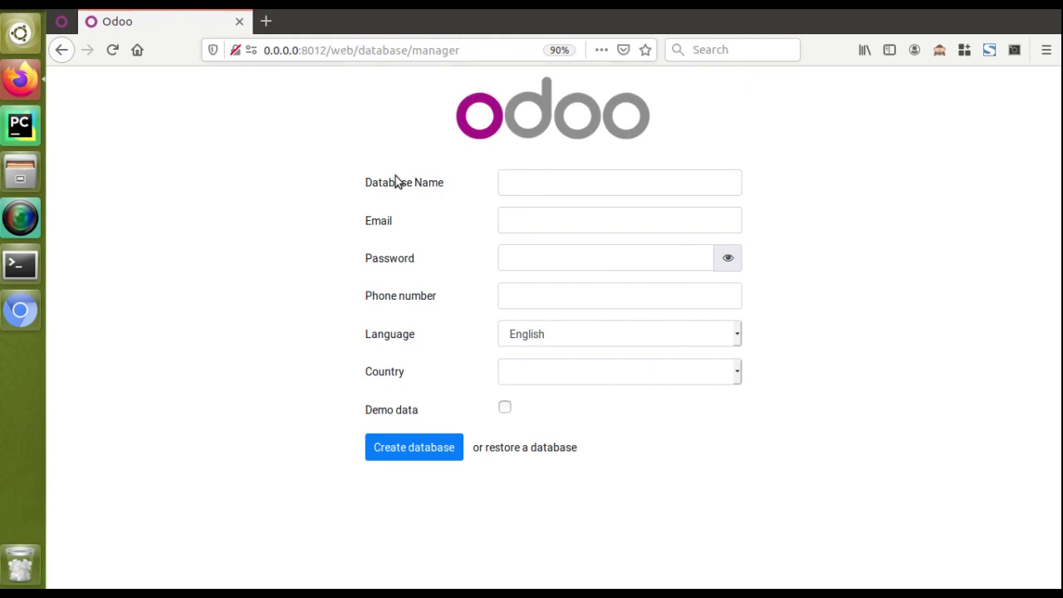
pyautogui.click(525, 182)
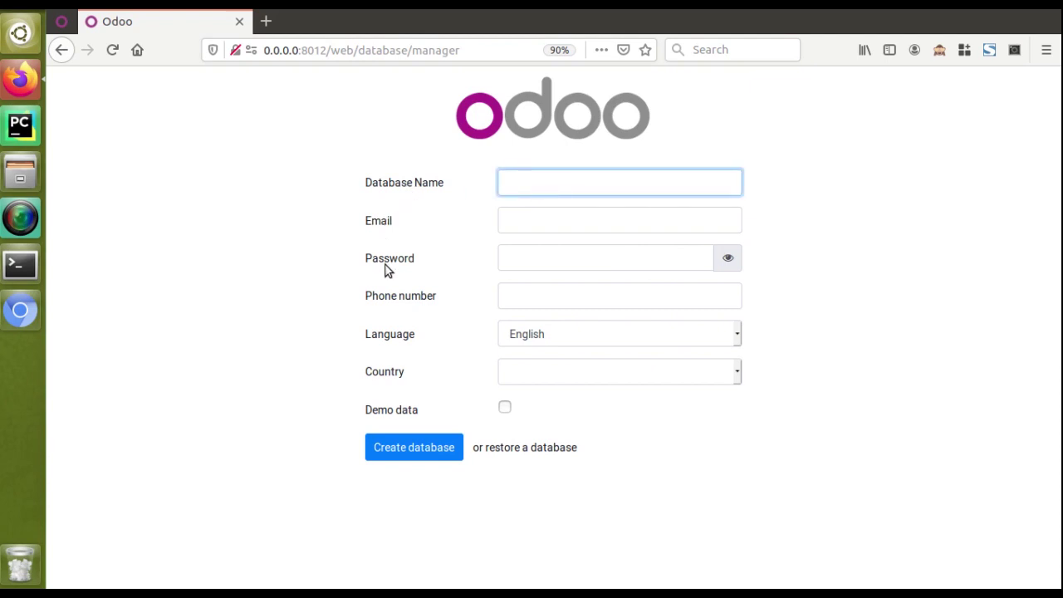
pyautogui.click(581, 334)
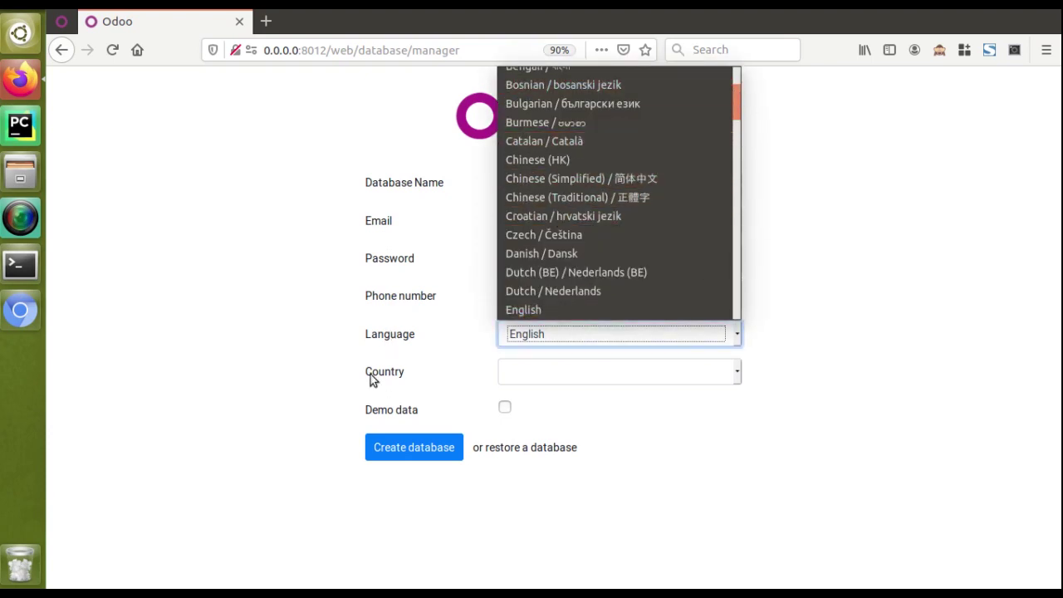
pyautogui.click(525, 363)
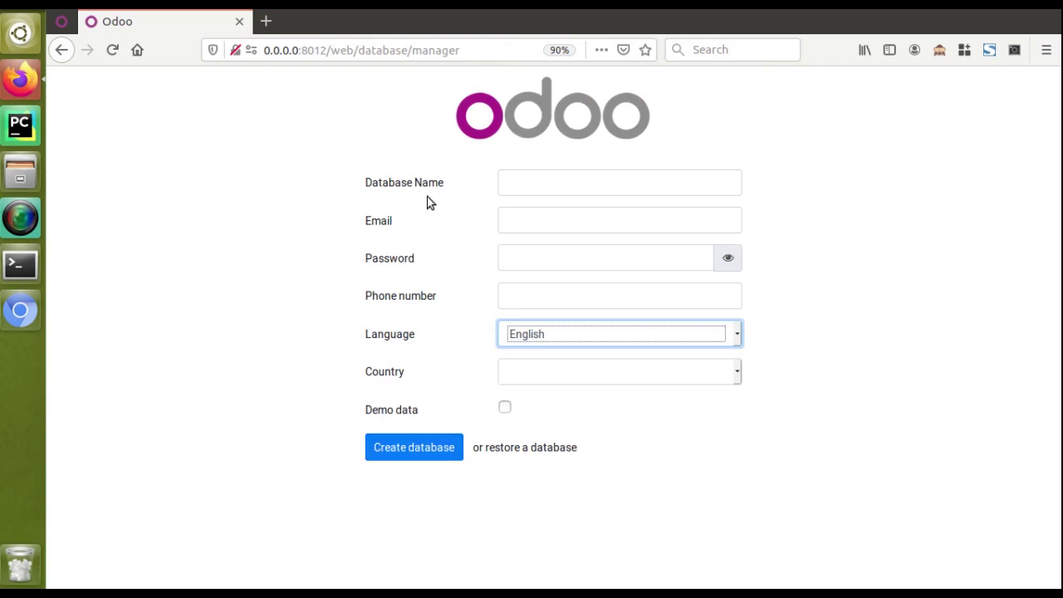
pyautogui.click(513, 179)
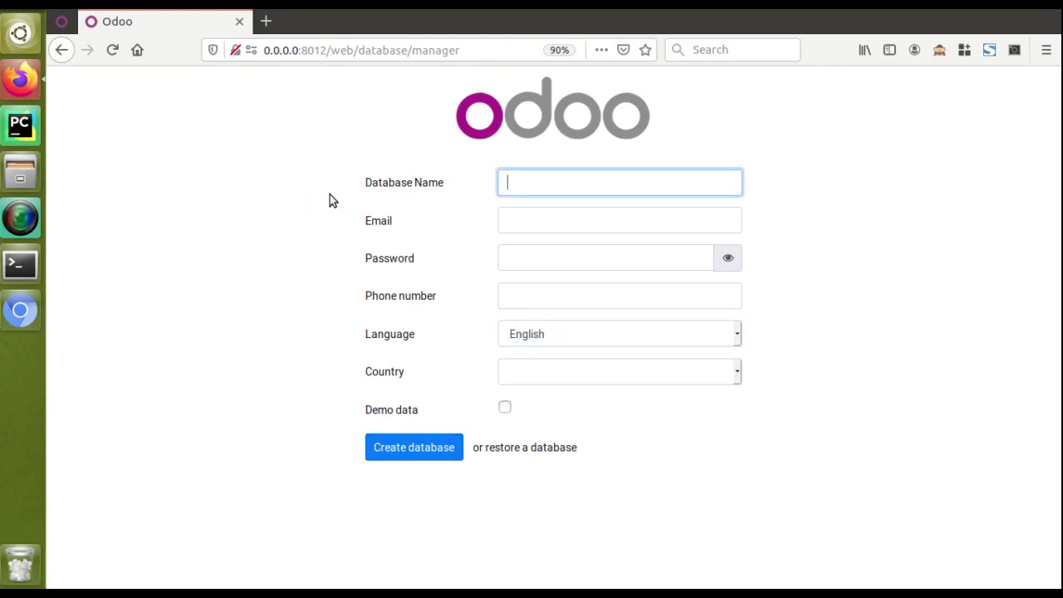
pyautogui.click(315, 172)
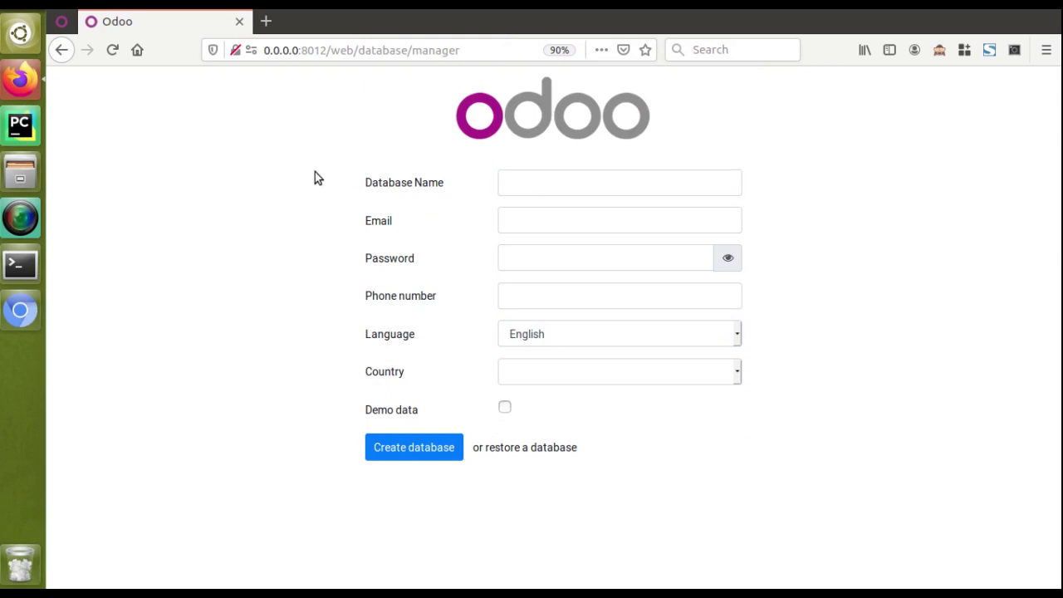
pyautogui.click(361, 177)
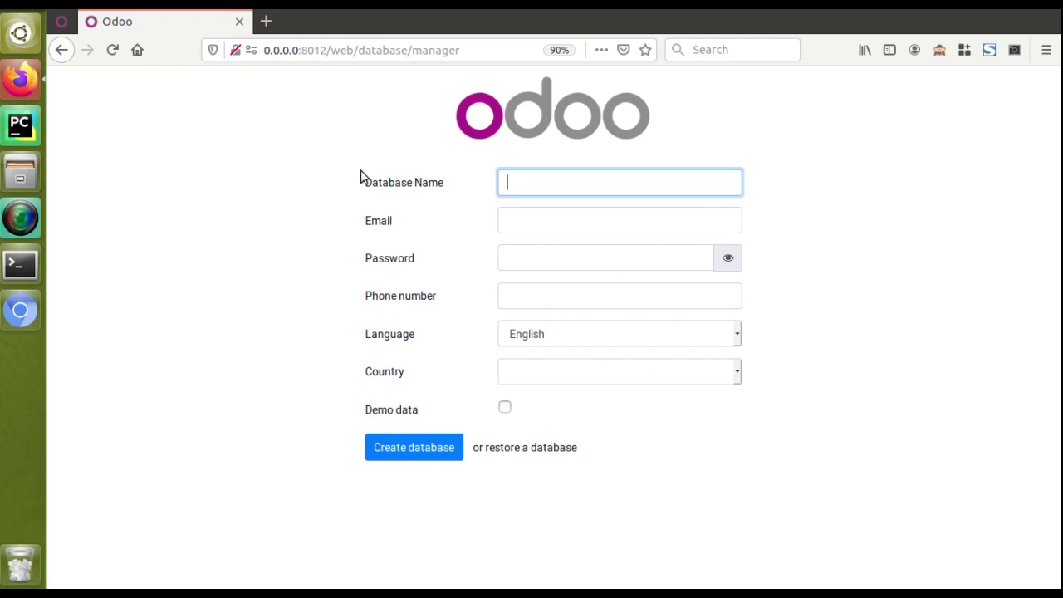
pyautogui.click(266, 51)
pyautogui.click(266, 50)
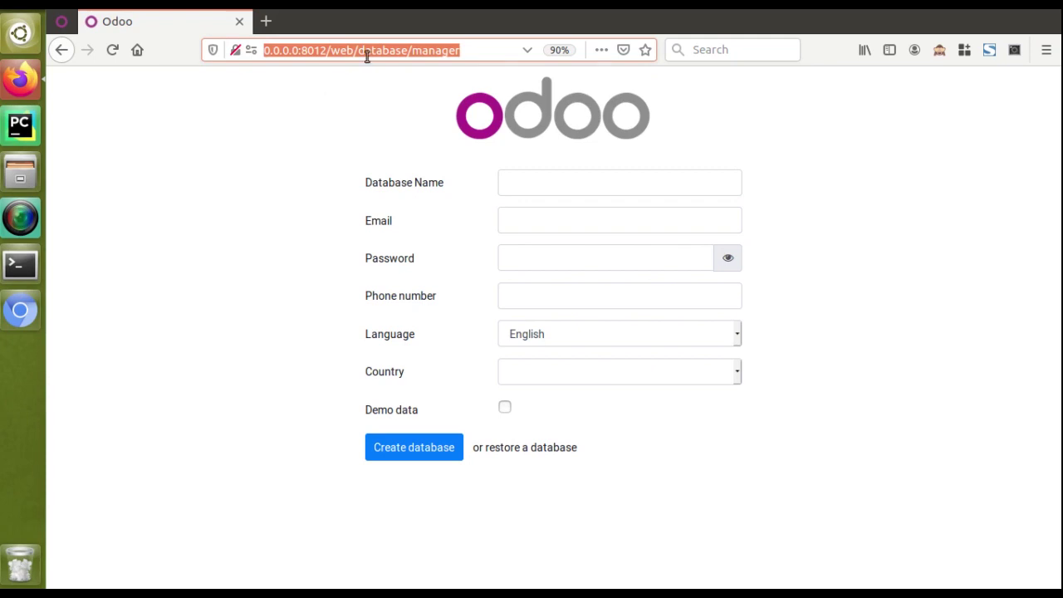
pyautogui.click(394, 82)
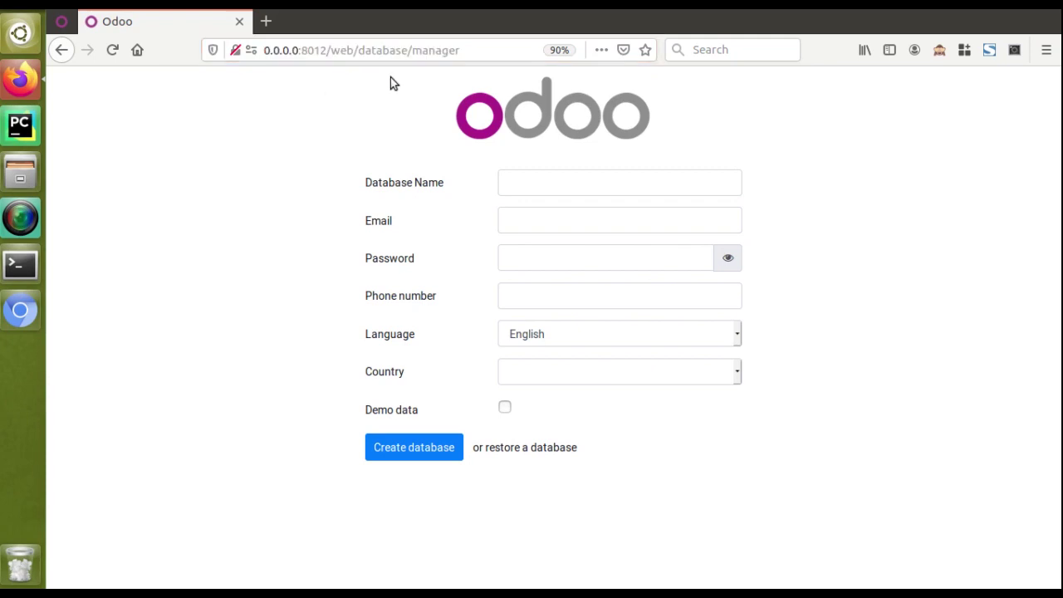
pyautogui.click(543, 182)
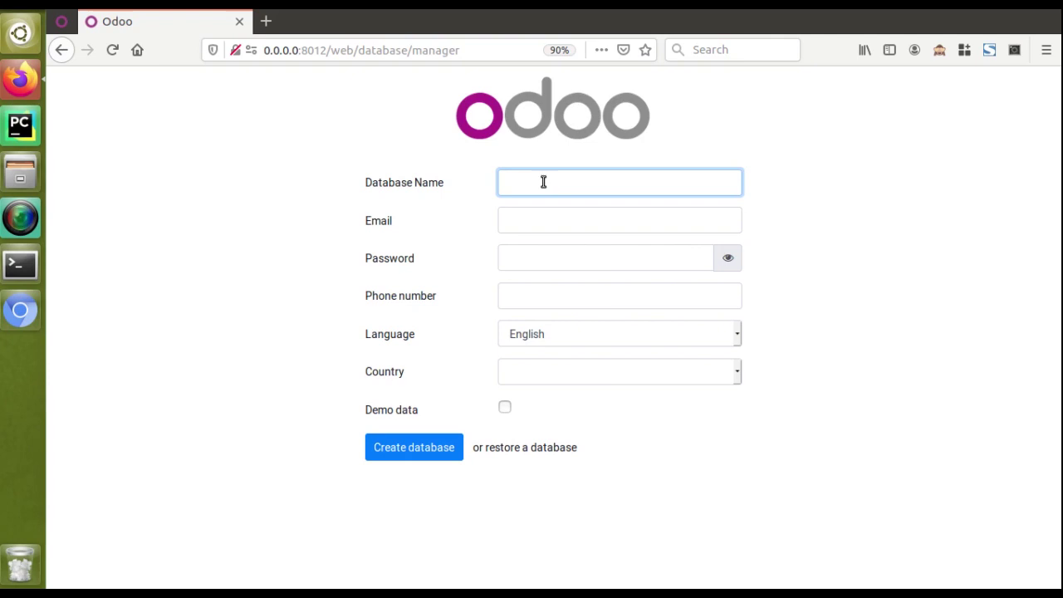
# Enter odoo_db as the database name and autofill email and password from the saved login
pyautogui.write('odoo_db')
pyautogui.click(530, 216)
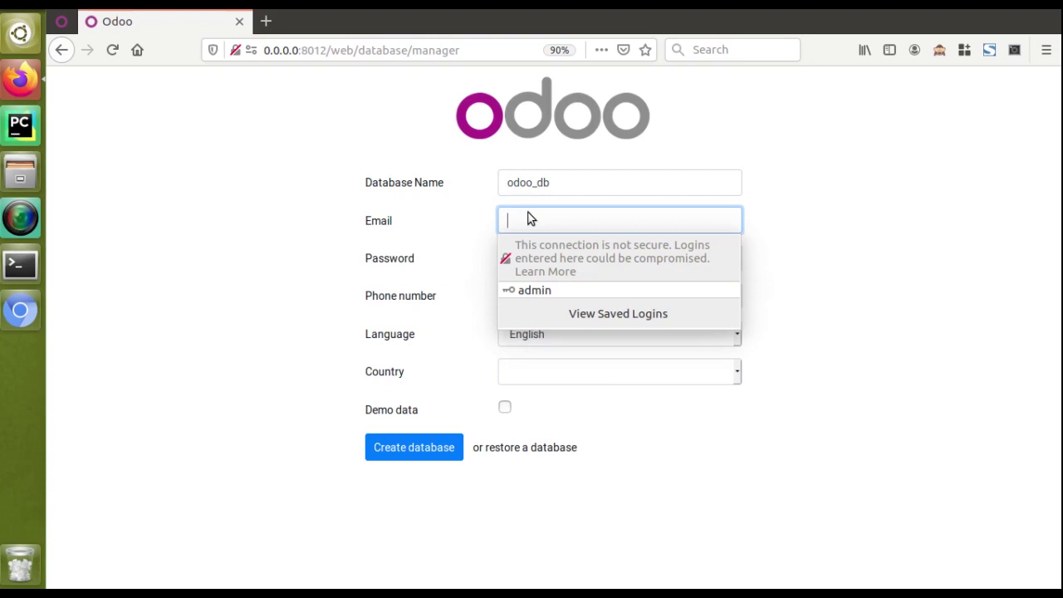
pyautogui.click(528, 290)
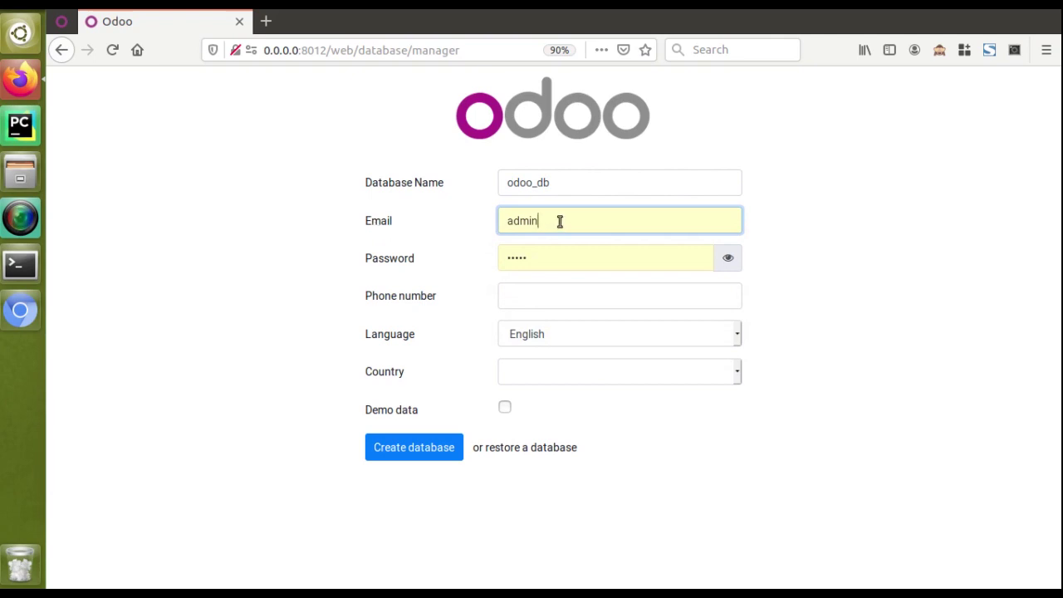
pyautogui.doubleClick(536, 220)
# Check the autofilled password by toggling its visibility on and off
pyautogui.click(730, 260)
pyautogui.click(729, 260)
pyautogui.click(730, 260)
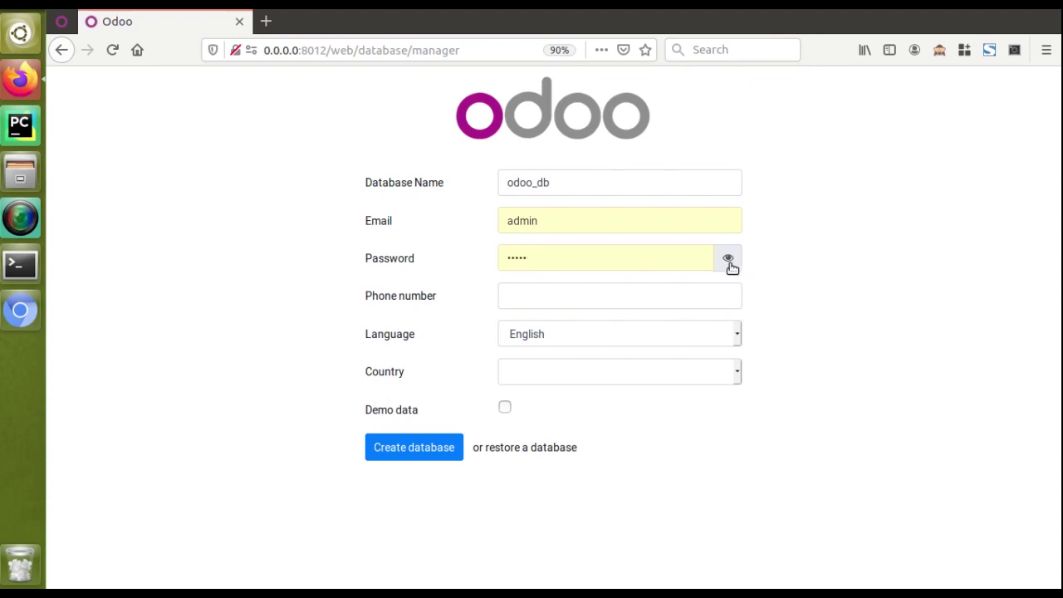
pyautogui.click(729, 260)
pyautogui.click(729, 260)
pyautogui.doubleClick(522, 224)
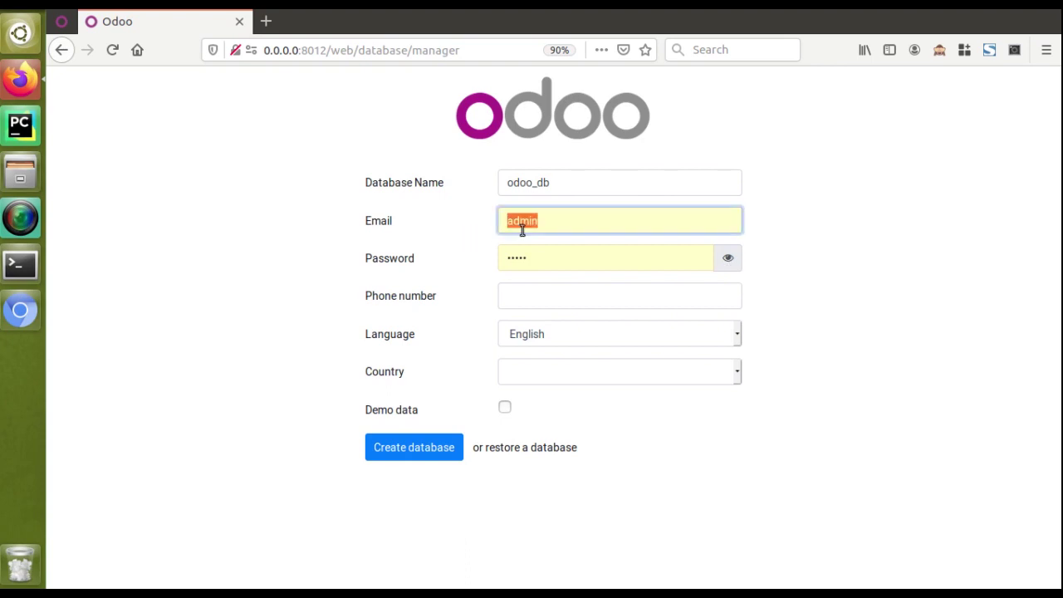
pyautogui.click(552, 297)
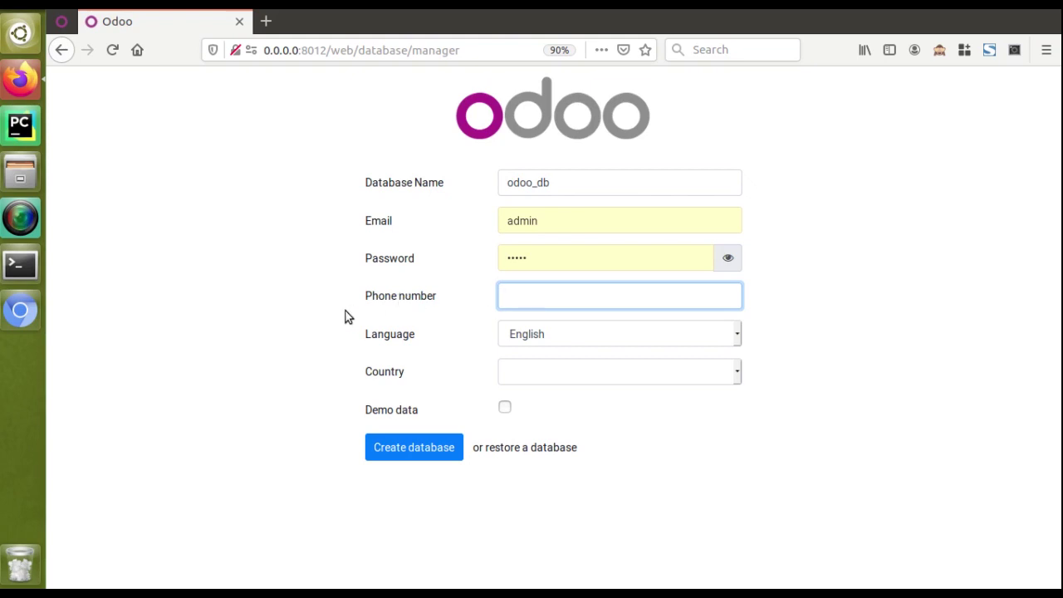
# Keep English as the new database's language
pyautogui.click(562, 337)
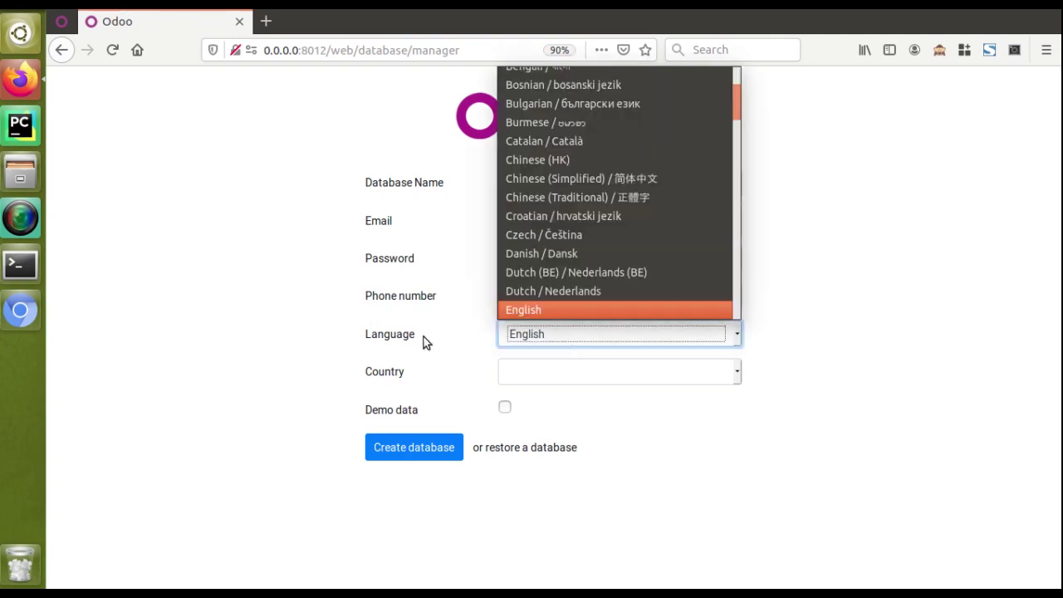
pyautogui.click(424, 341)
pyautogui.click(544, 335)
pyautogui.click(542, 312)
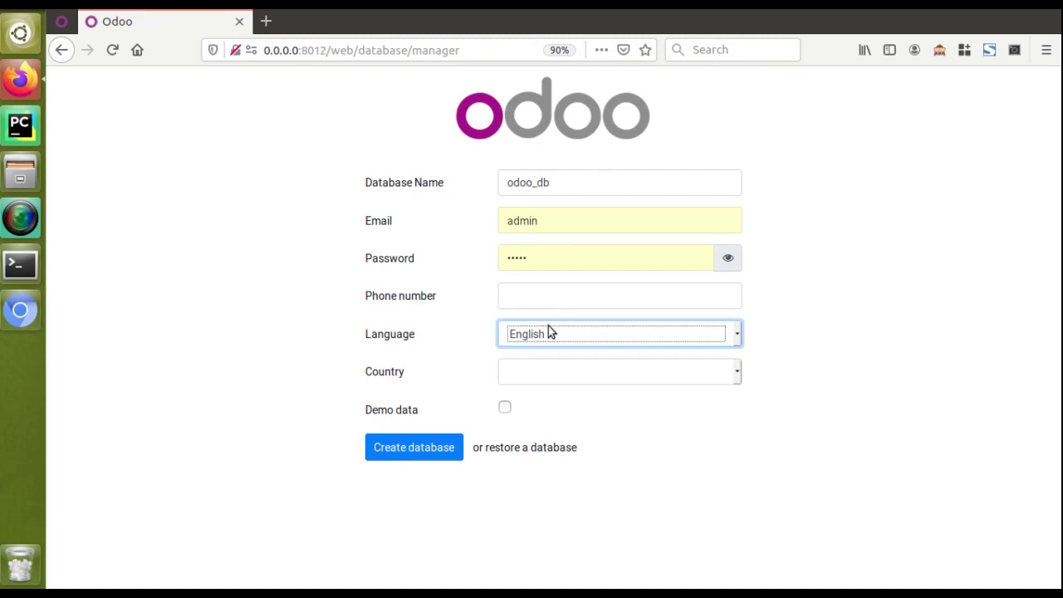
pyautogui.click(548, 329)
pyautogui.moveTo(736, 103); pyautogui.dragTo(726, 129)
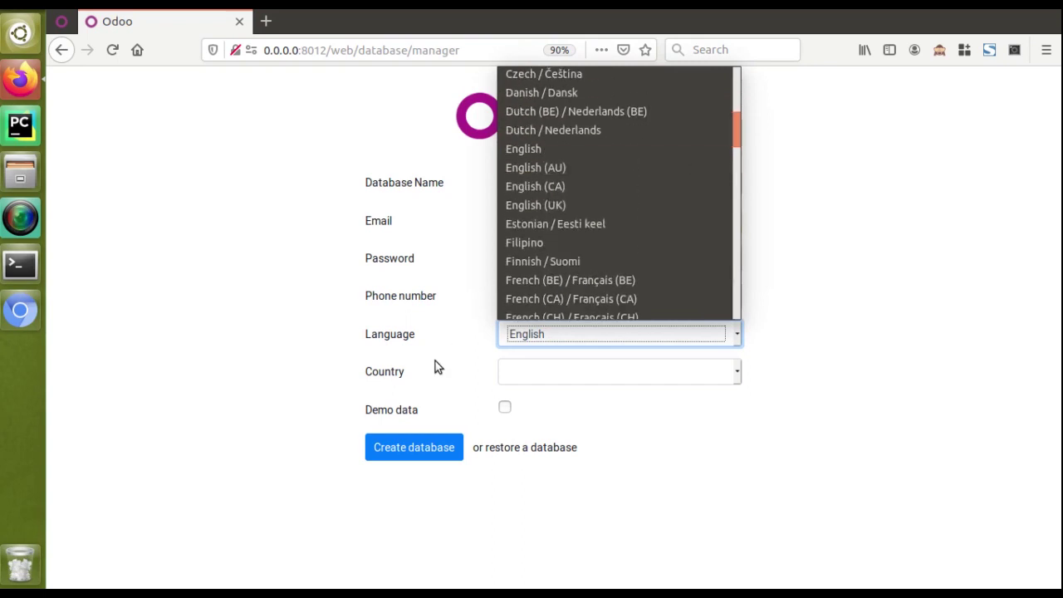
pyautogui.click(436, 362)
# Set the country to India and tick the Demo data option
pyautogui.click(534, 378)
pyautogui.write('in')
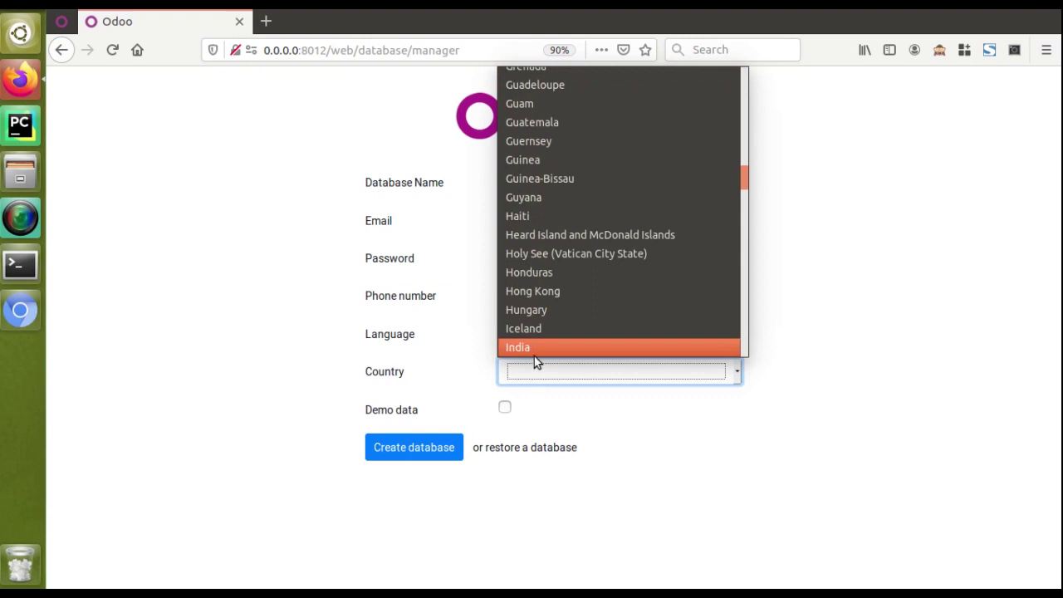
pyautogui.click(534, 355)
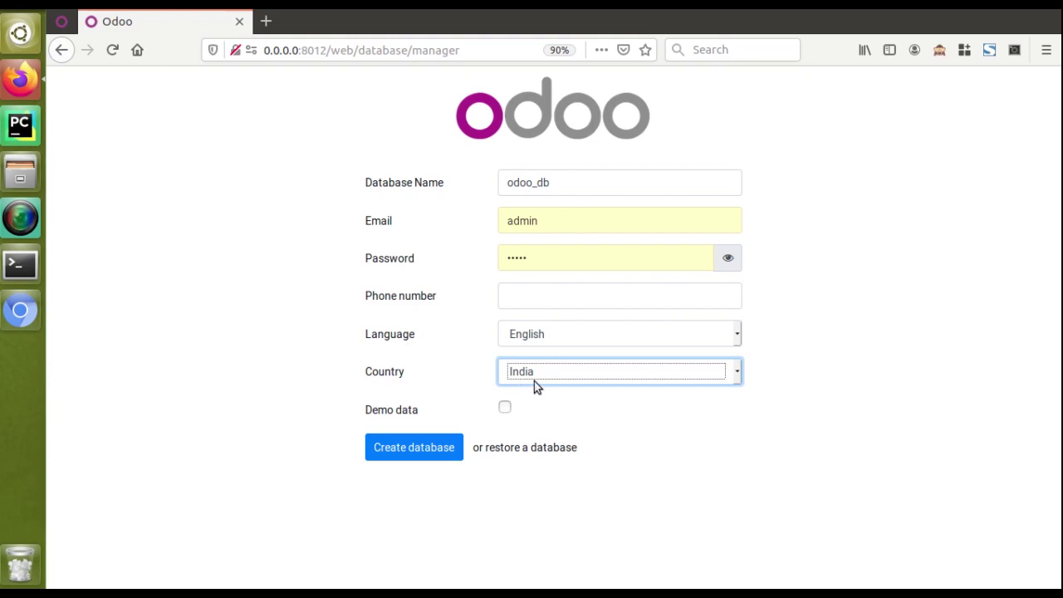
pyautogui.click(534, 382)
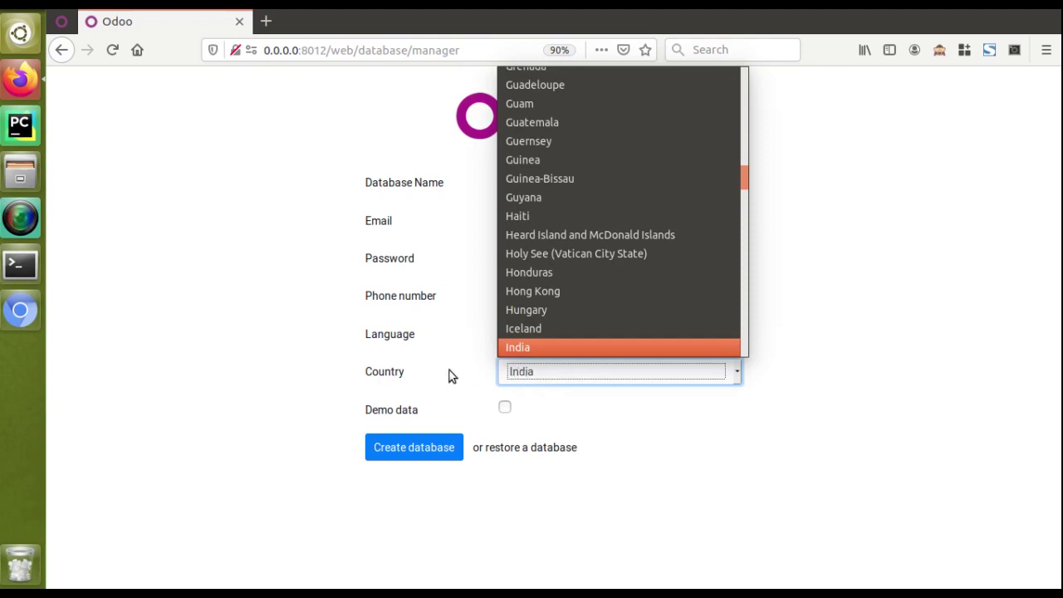
pyautogui.click(481, 396)
pyautogui.click(505, 408)
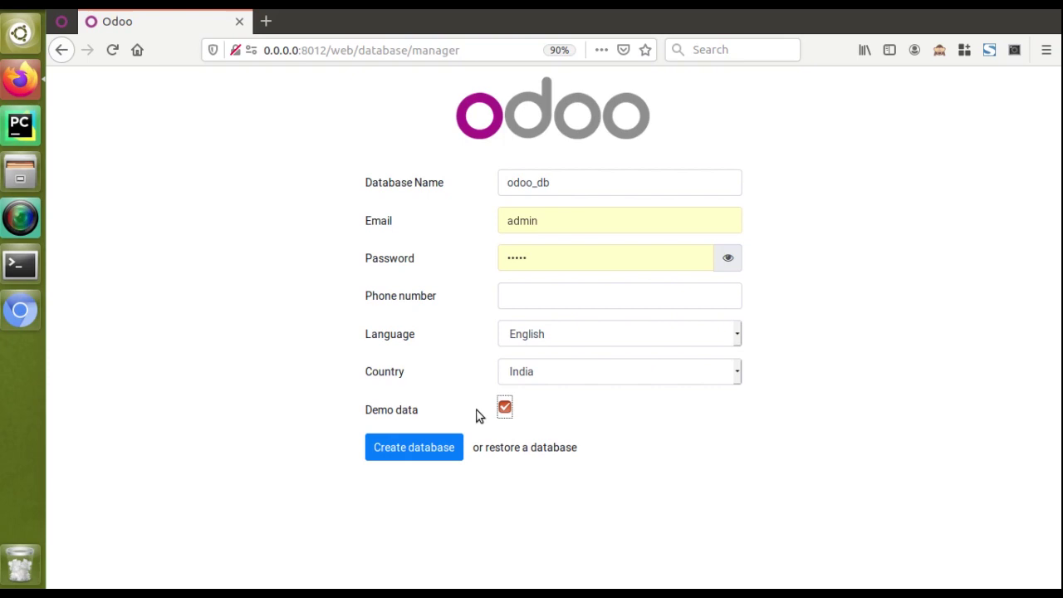
# Leave Demo data checked and submit creation of the odoo_db database
pyautogui.click(506, 413)
pyautogui.click(505, 412)
pyautogui.click(506, 418)
pyautogui.click(506, 416)
pyautogui.click(440, 448)
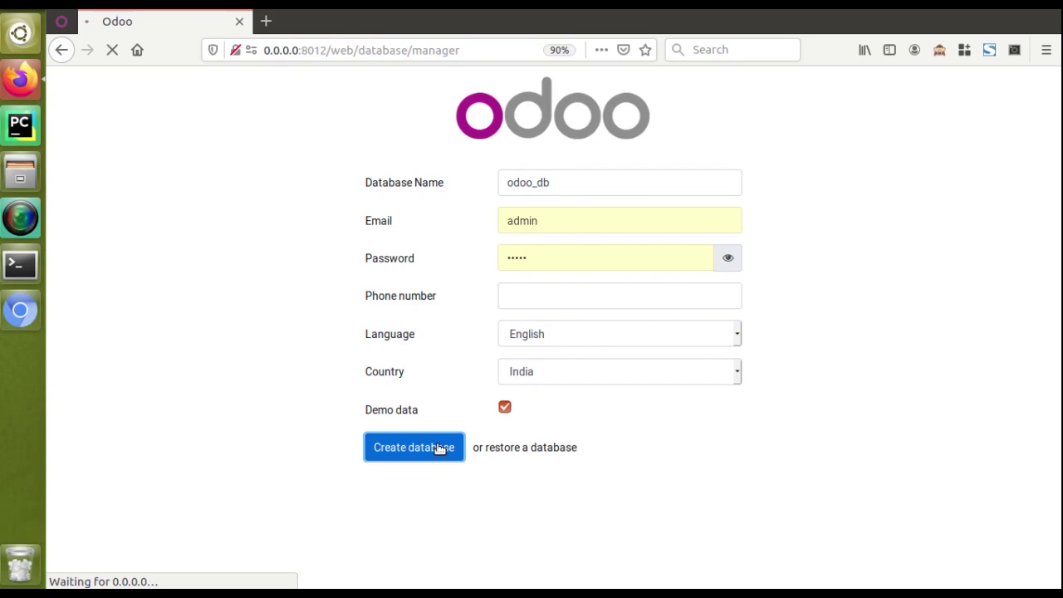
# Monitor PyCharm's run log until odoo_db finishes loading demo data and its Apps page appears
pyautogui.click(20, 124)
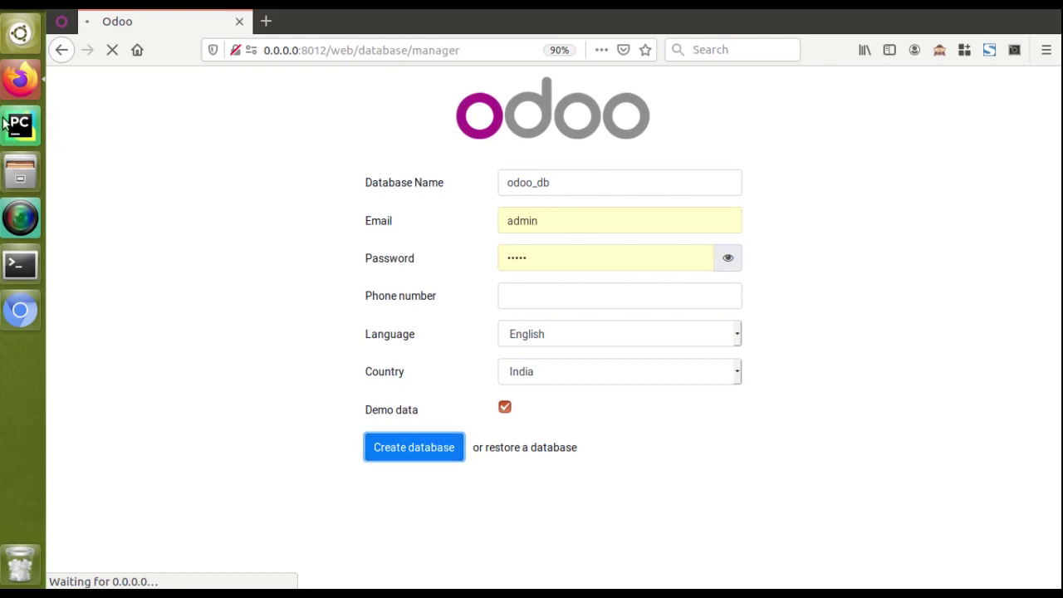
pyautogui.click(20, 79)
pyautogui.click(20, 129)
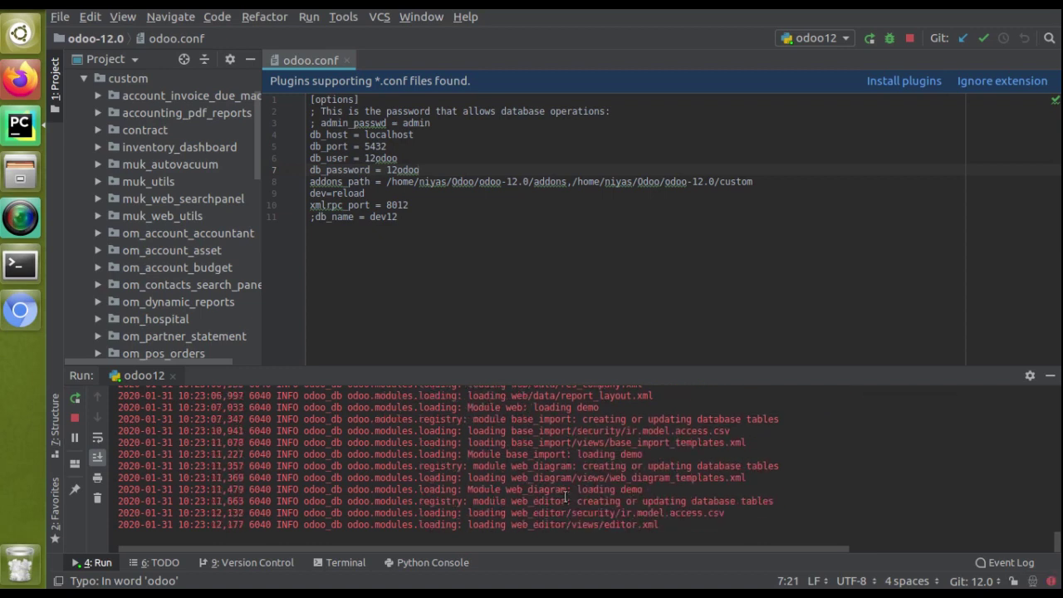
pyautogui.click(21, 74)
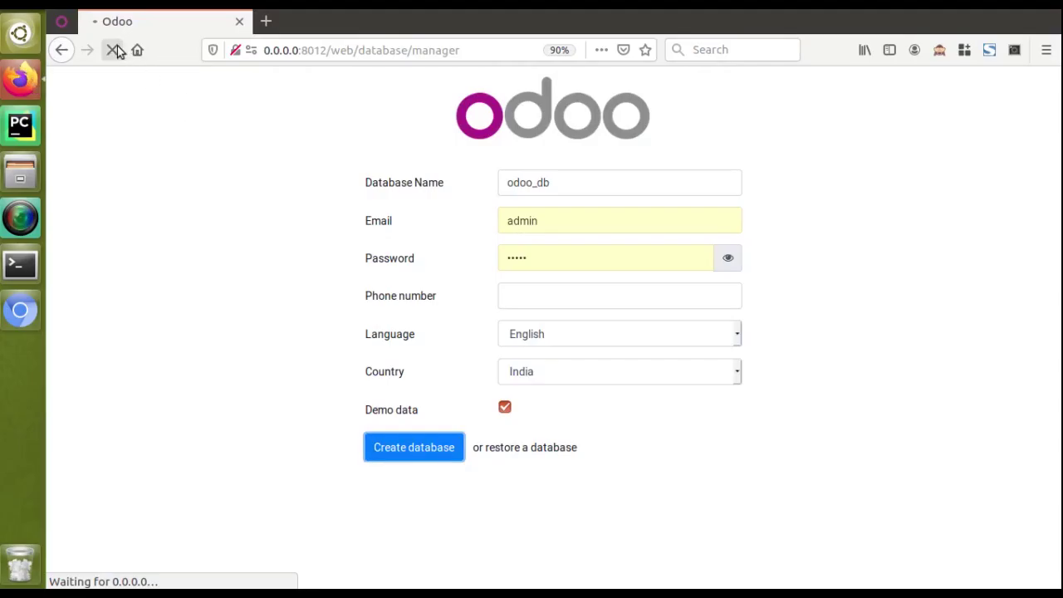
pyautogui.click(20, 126)
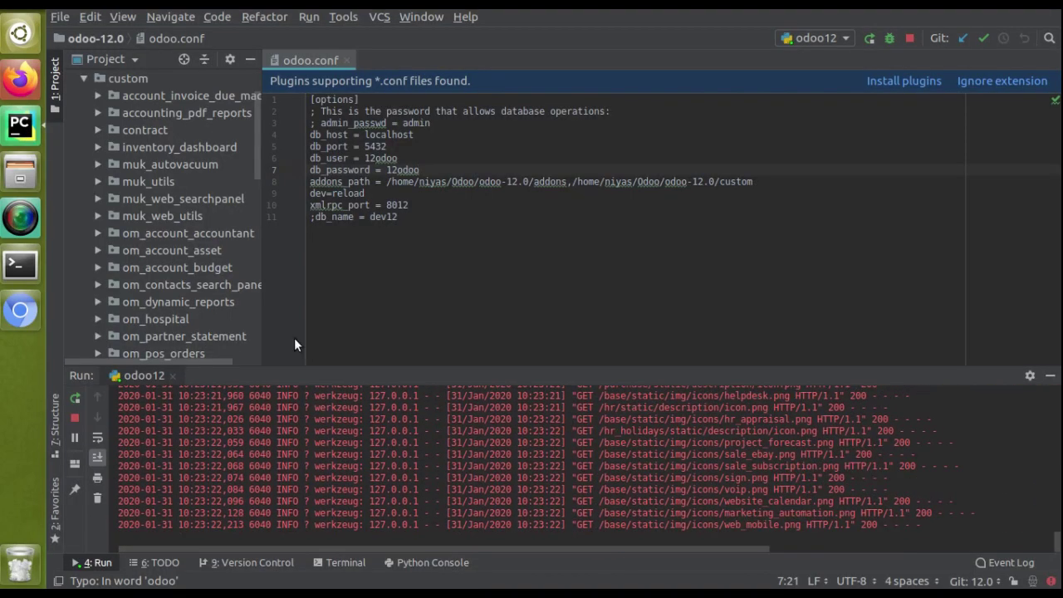
pyautogui.click(20, 81)
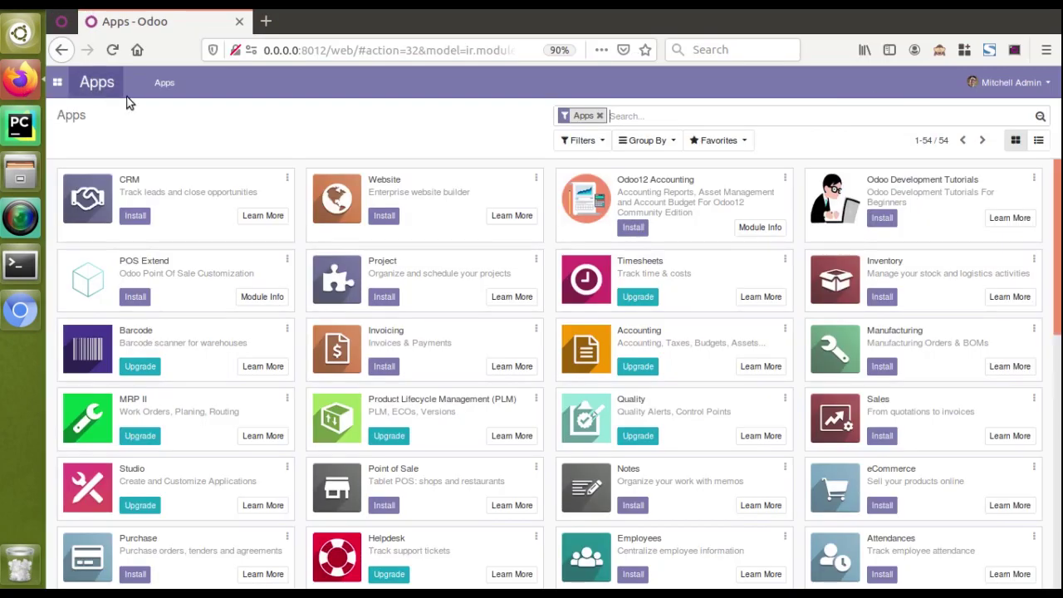
# Reload the Apps overview of odoo_db and recheck the PyCharm server log
pyautogui.click(57, 82)
pyautogui.click(73, 113)
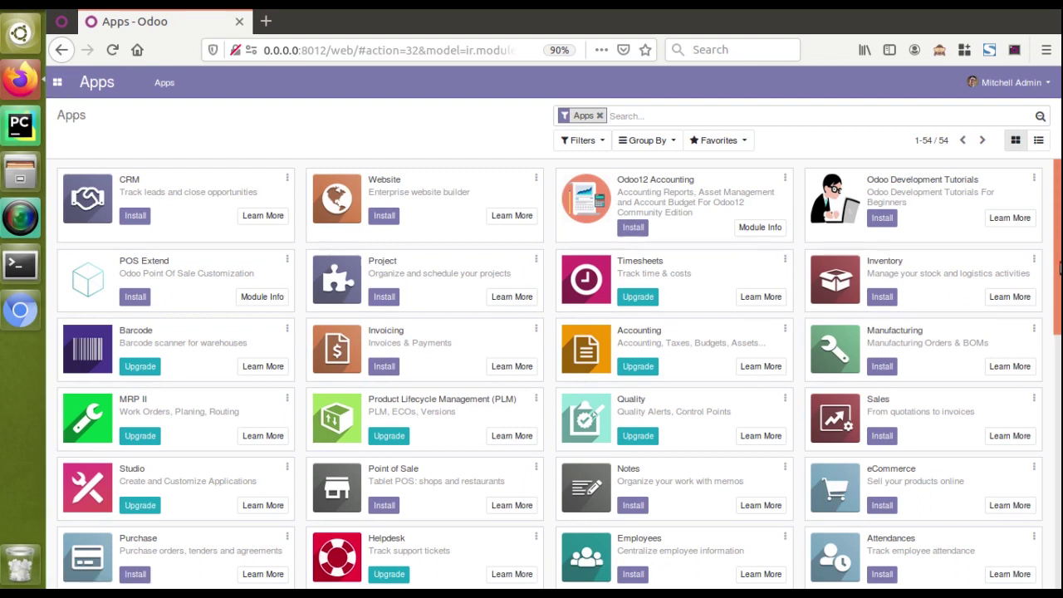
pyautogui.moveTo(1060, 267); pyautogui.dragTo(1060, 553)
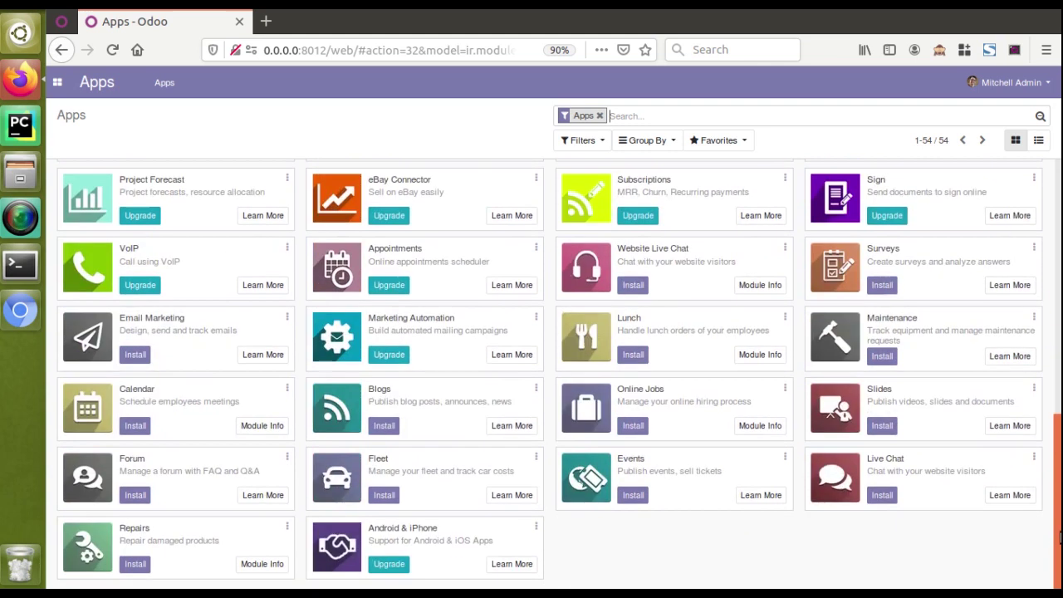
pyautogui.scroll(10, 1037, 294)
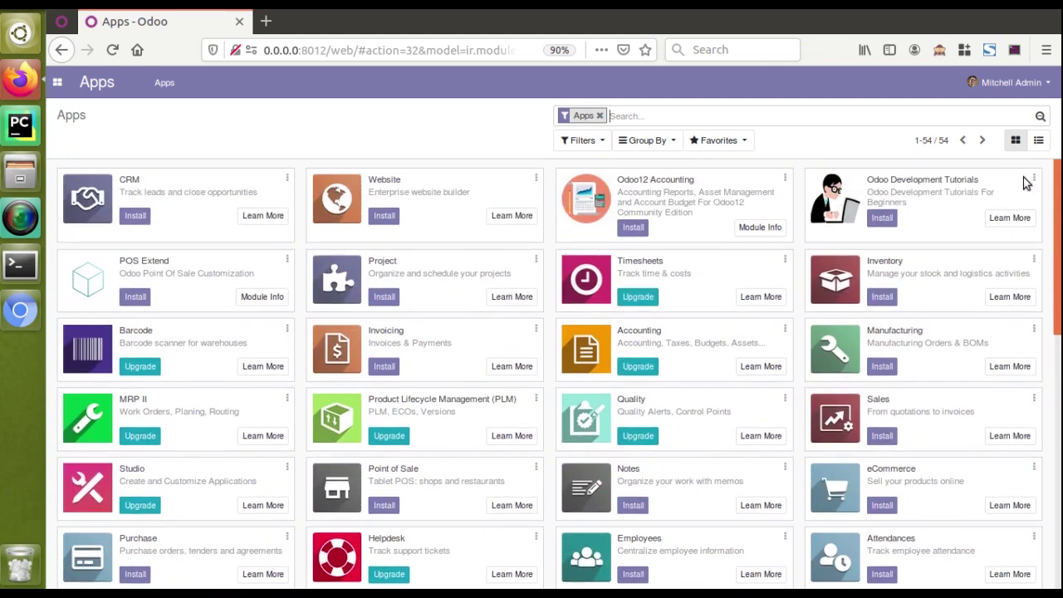
pyautogui.click(20, 126)
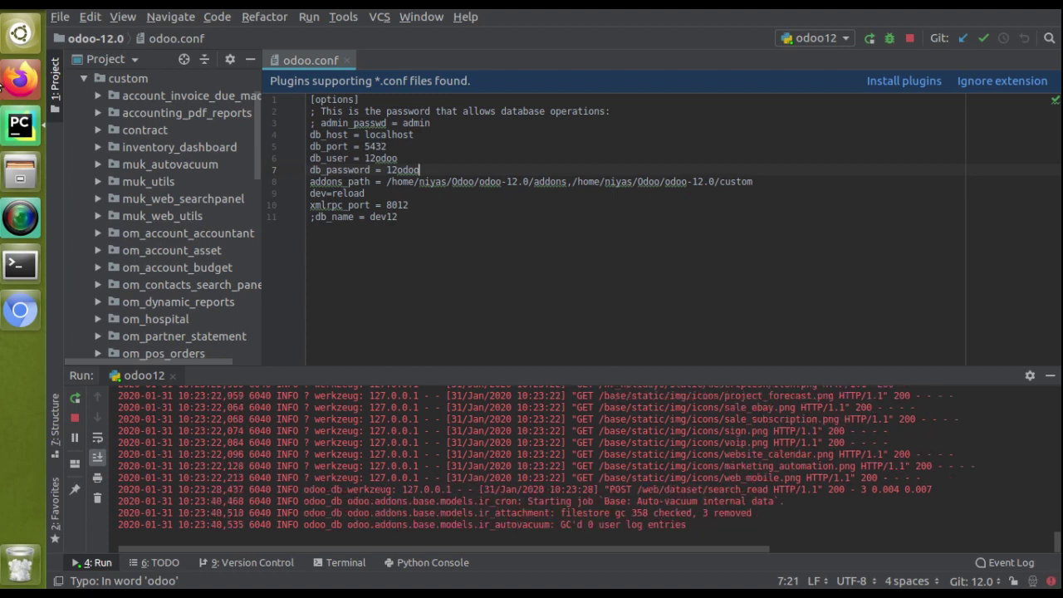
pyautogui.click(19, 81)
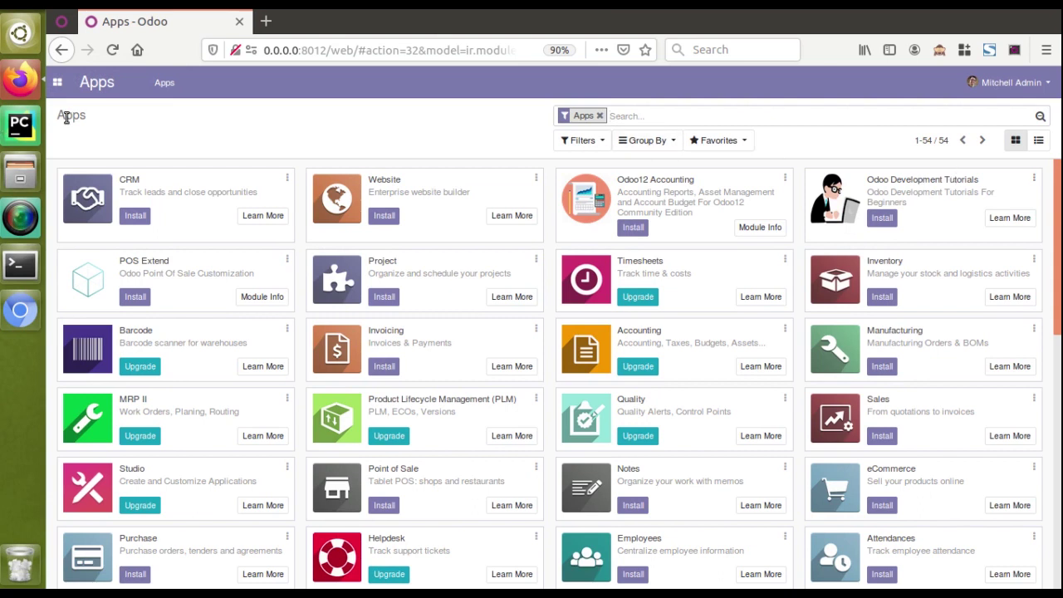
pyautogui.click(58, 87)
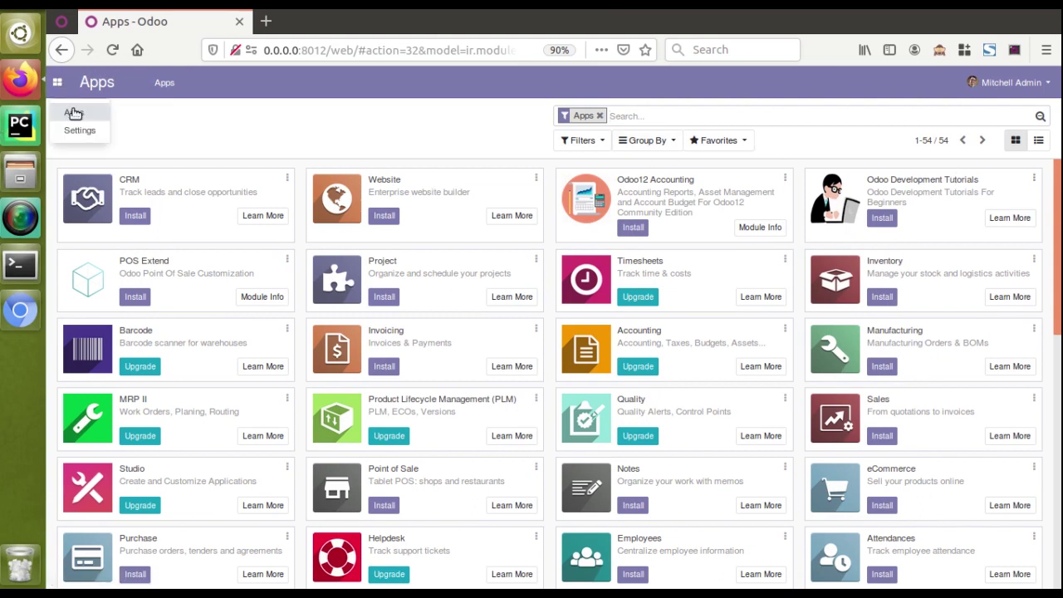
pyautogui.click(71, 112)
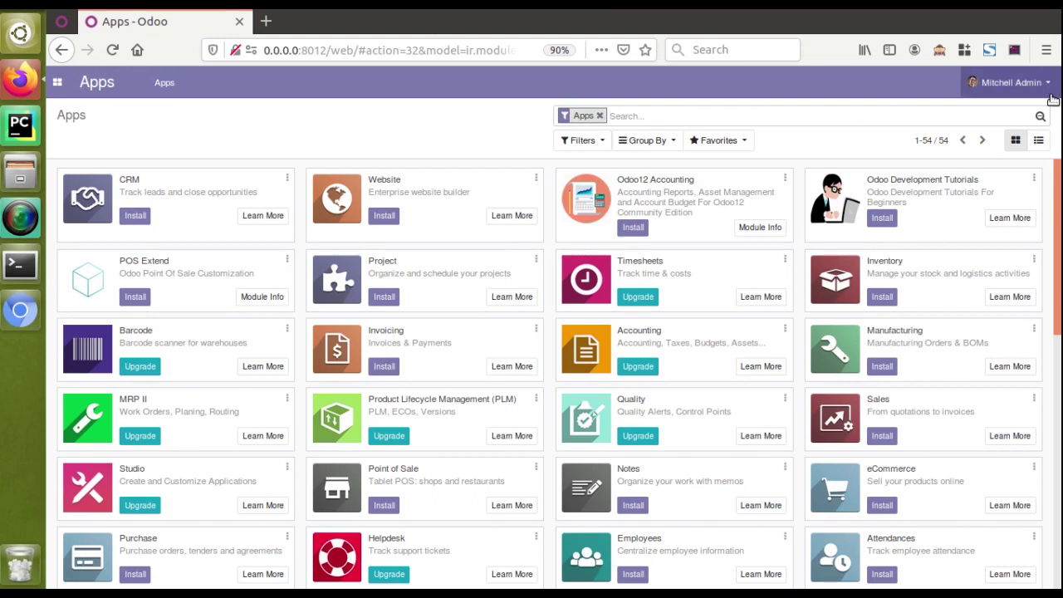
# Log out of odoo_db and go to Manage Databases from the login page
pyautogui.click(1015, 81)
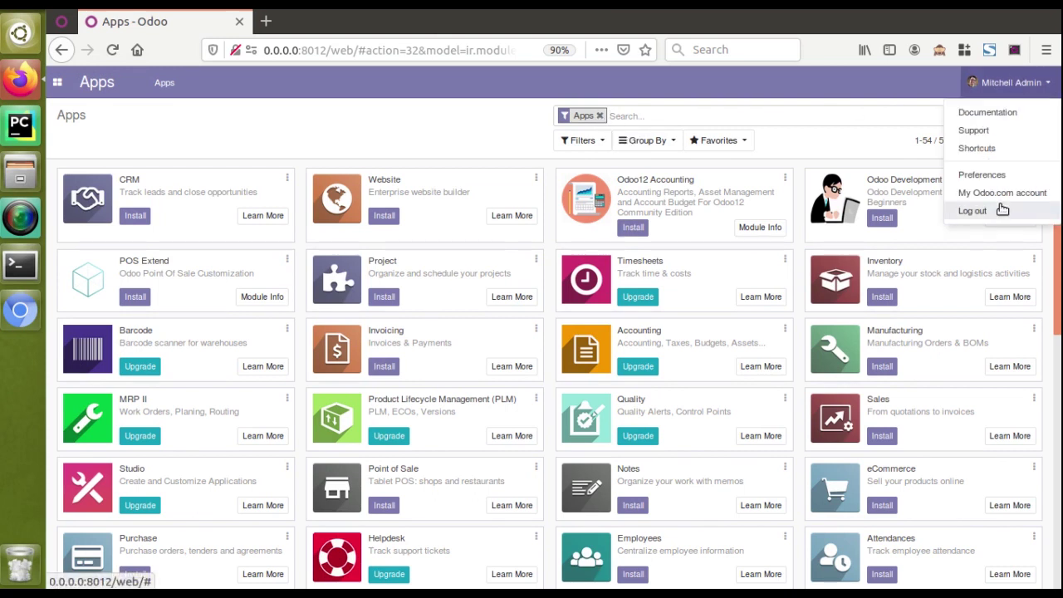
pyautogui.click(974, 210)
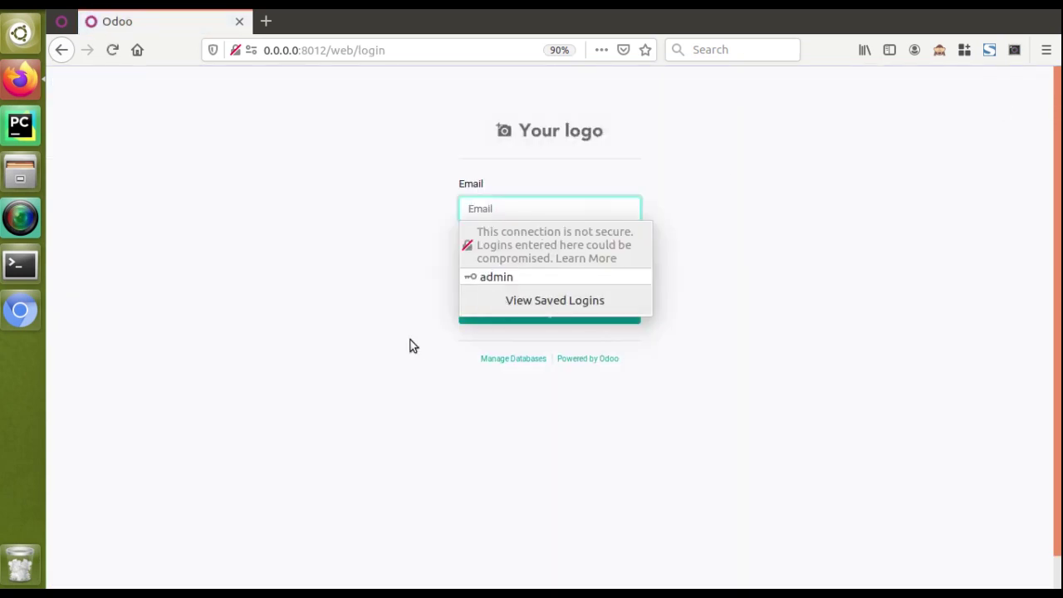
pyautogui.click(410, 339)
pyautogui.click(508, 365)
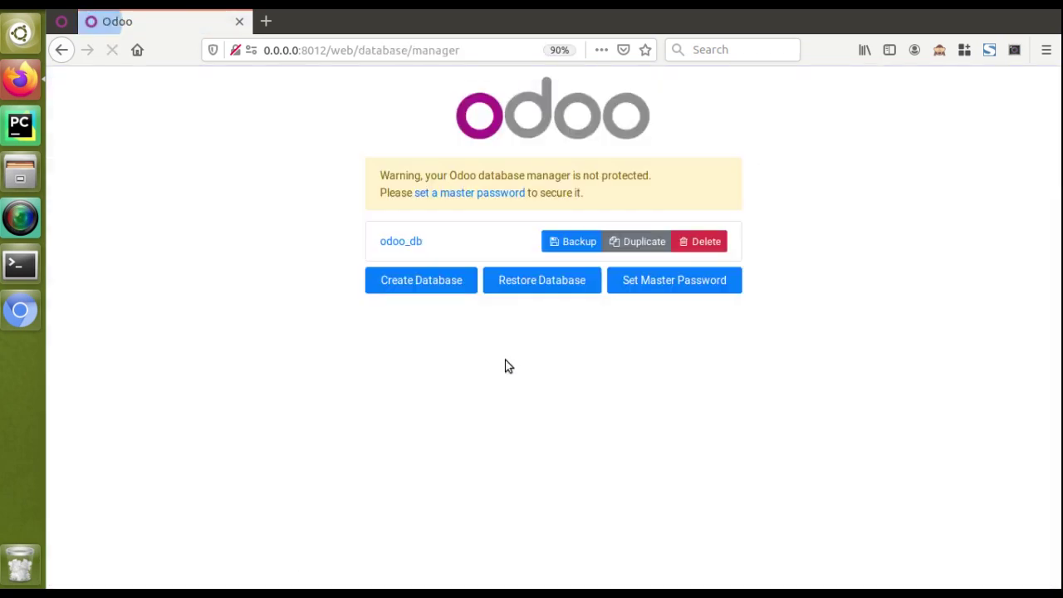
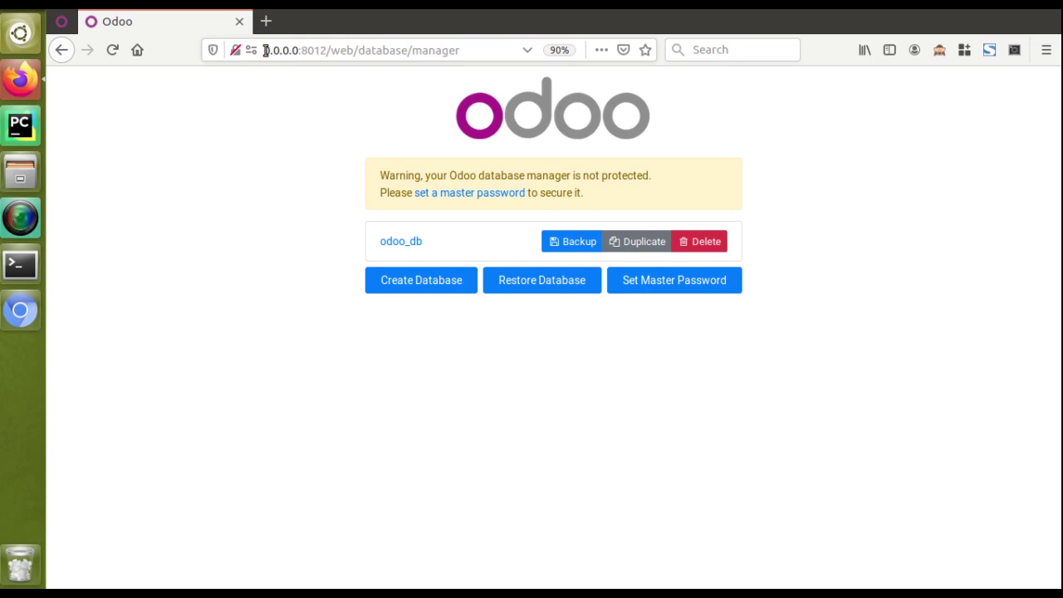
pyautogui.moveTo(266, 50); pyautogui.dragTo(340, 50)
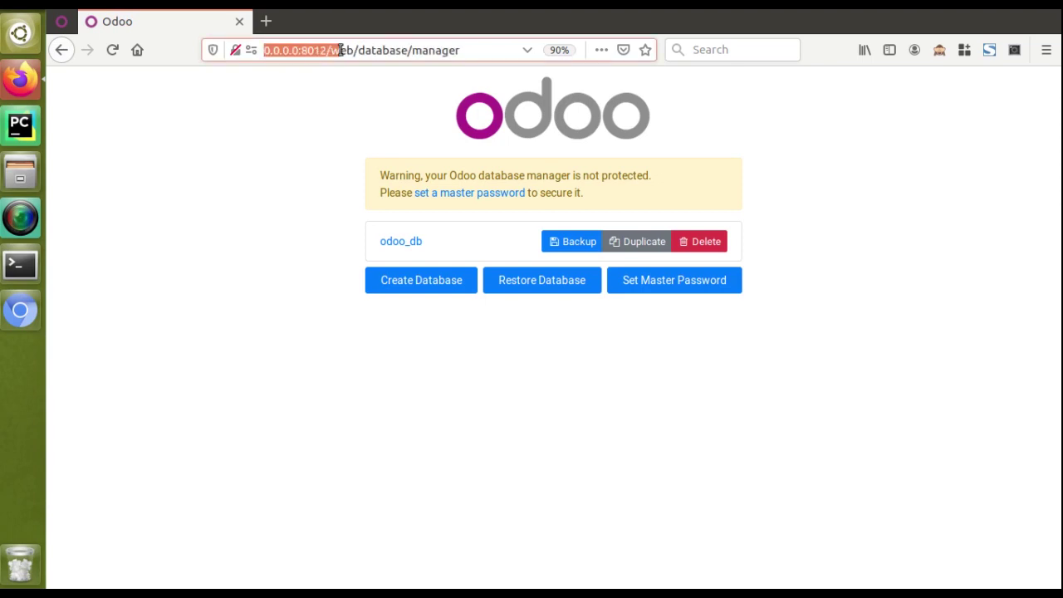
pyautogui.click(336, 218)
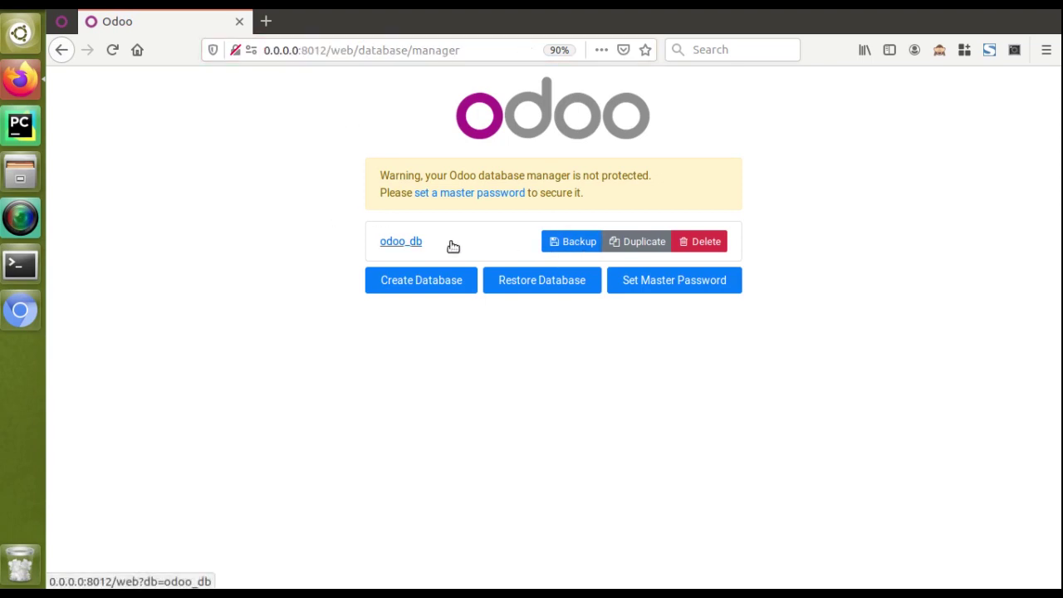
pyautogui.click(714, 242)
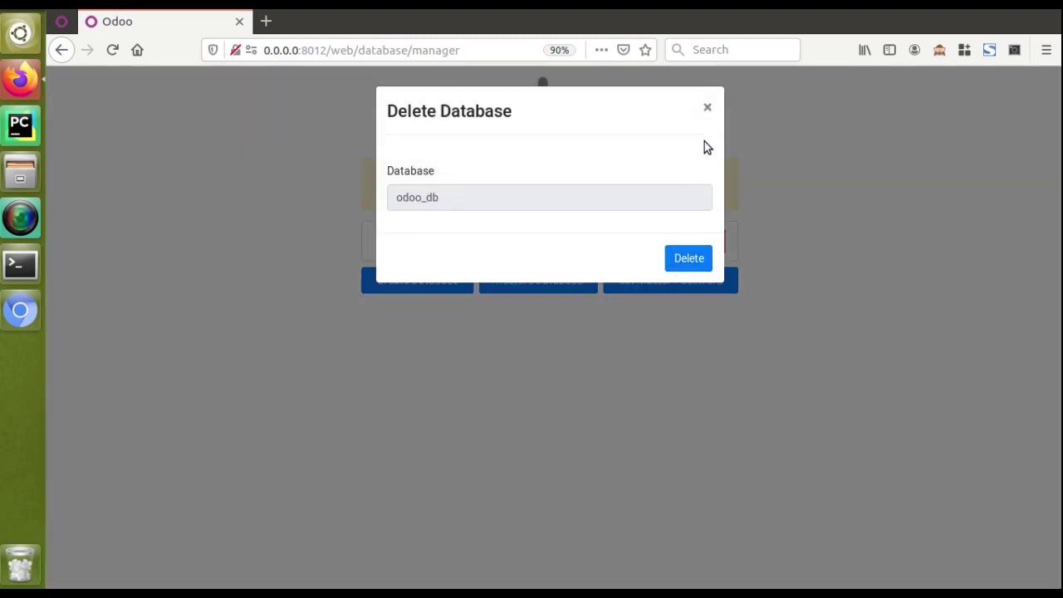
pyautogui.click(707, 107)
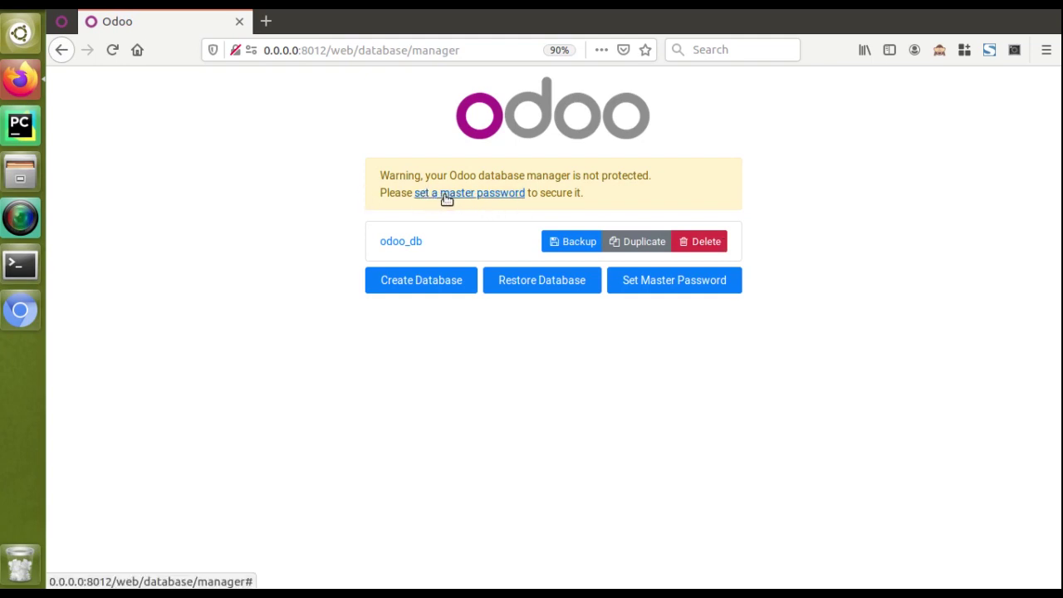
# Set a new master password for the database manager and decline saving it in Firefox
pyautogui.click(442, 199)
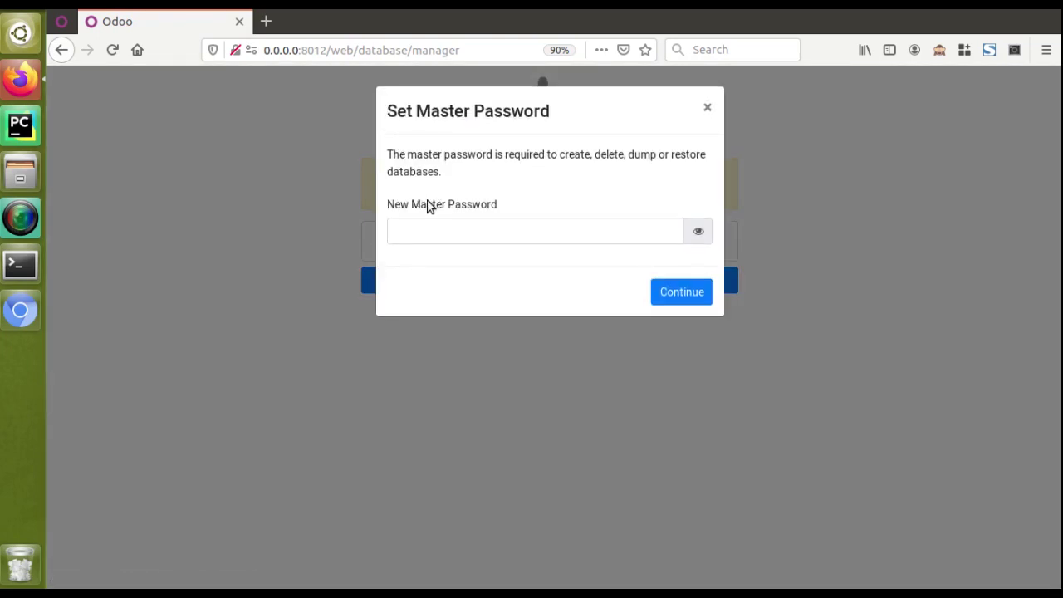
pyautogui.click(414, 234)
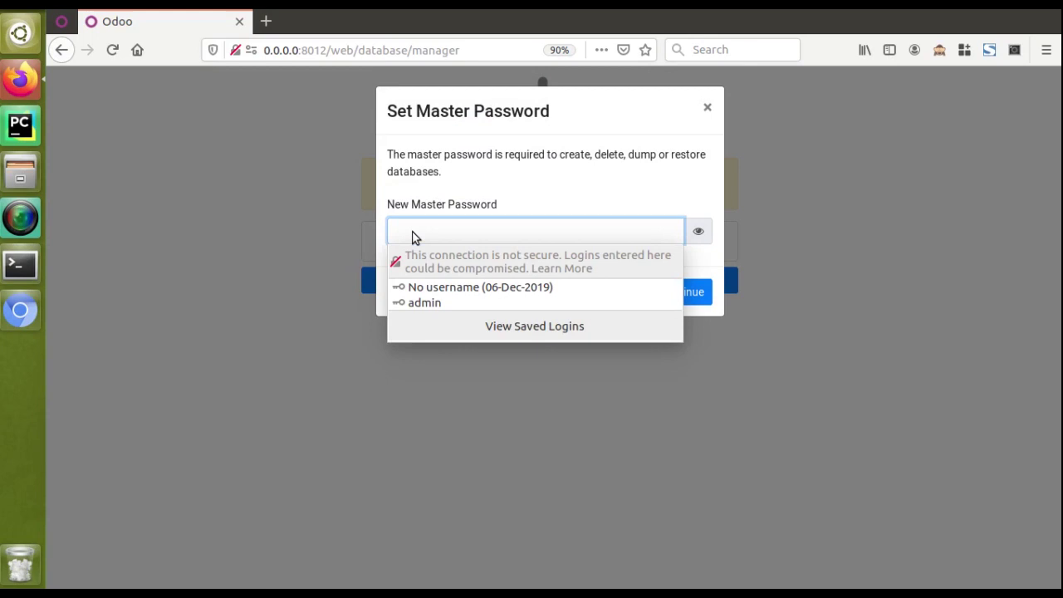
pyautogui.click(413, 233)
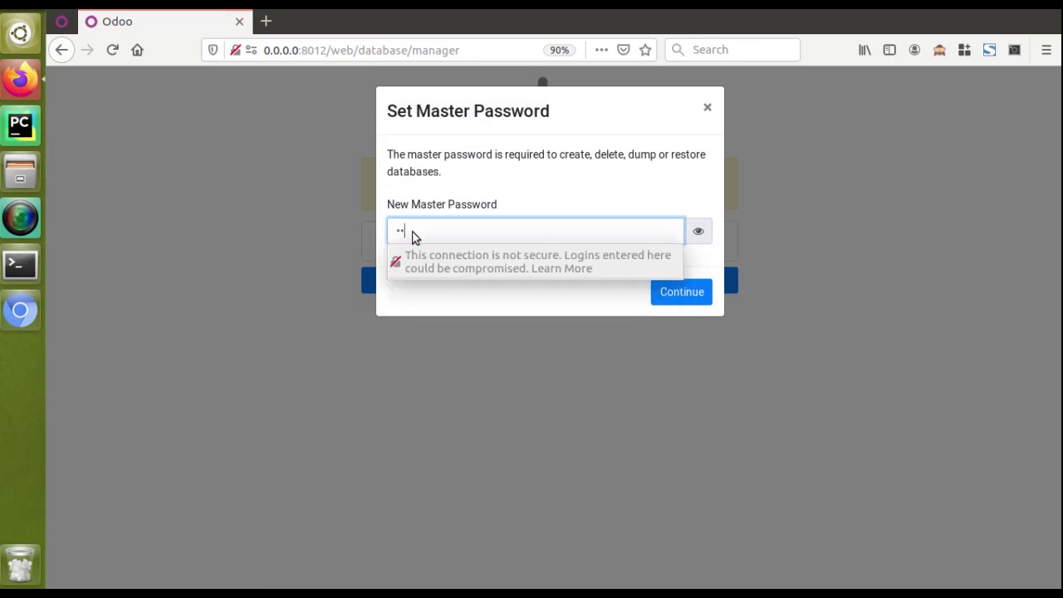
pyautogui.click(703, 298)
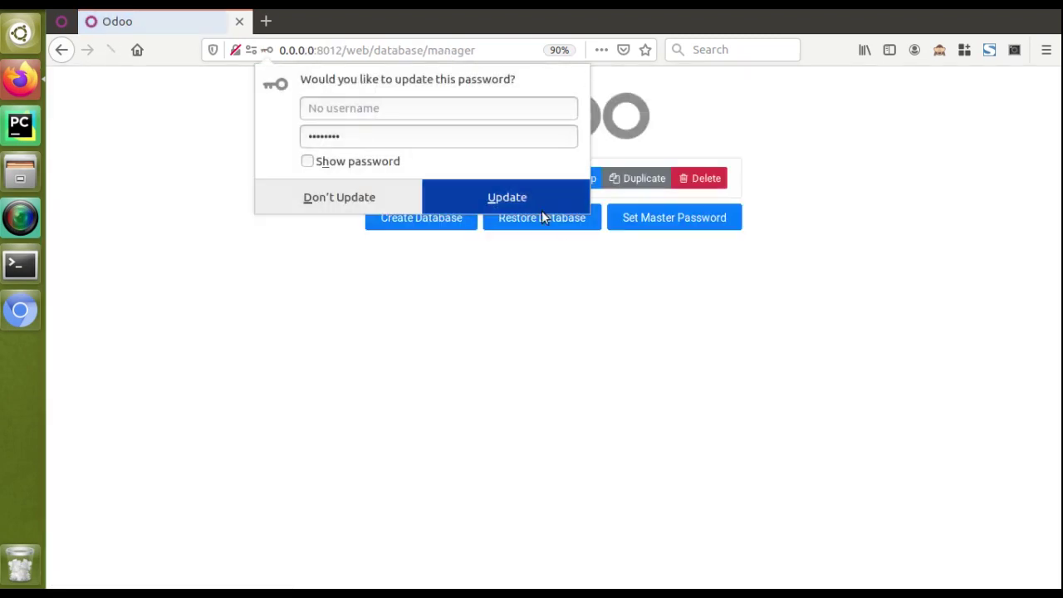
pyautogui.click(363, 197)
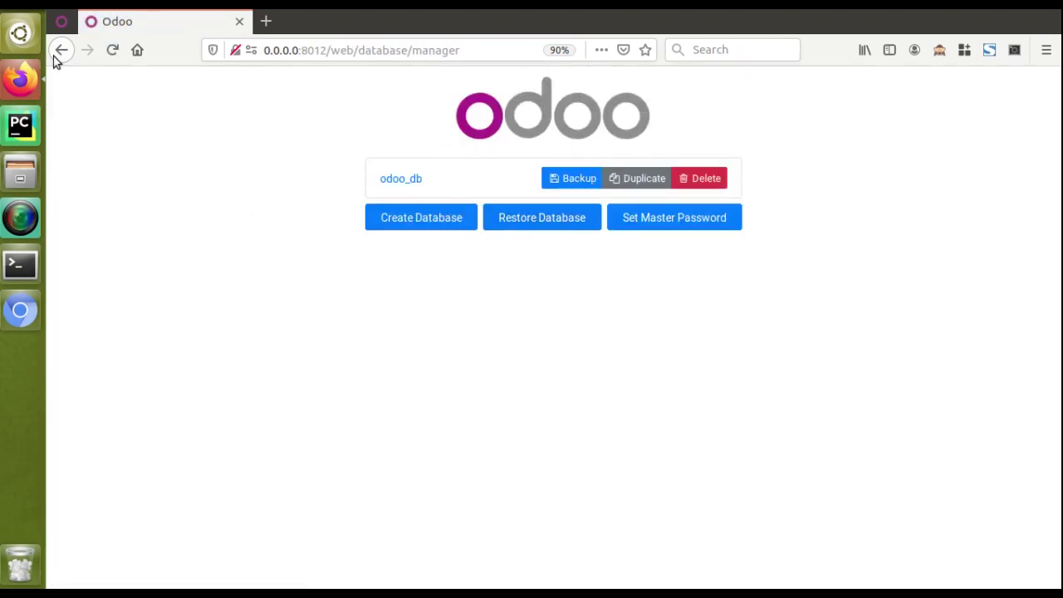
pyautogui.click(111, 53)
pyautogui.click(409, 226)
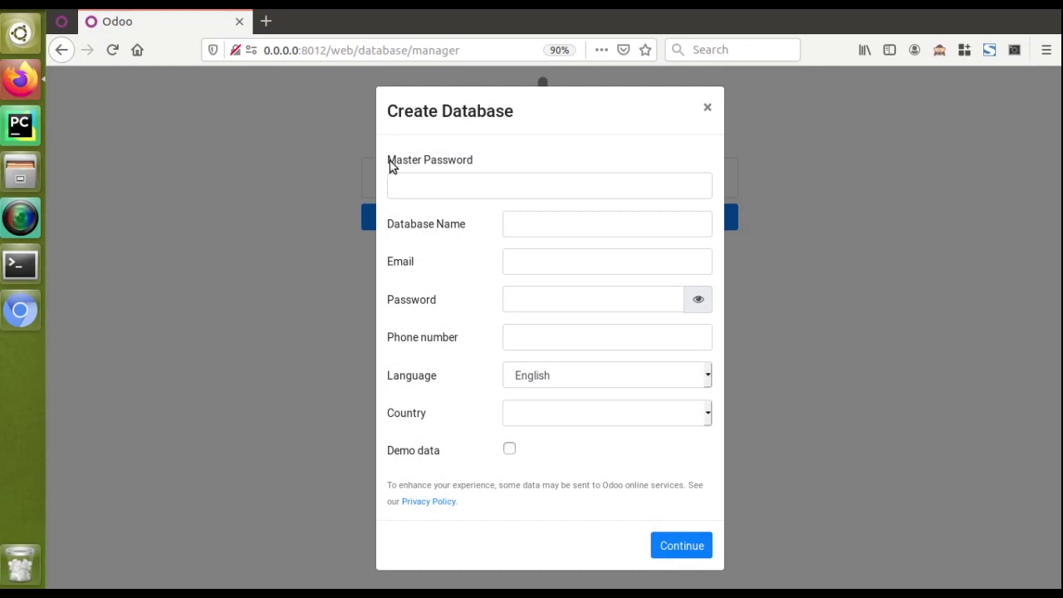
pyautogui.click(409, 182)
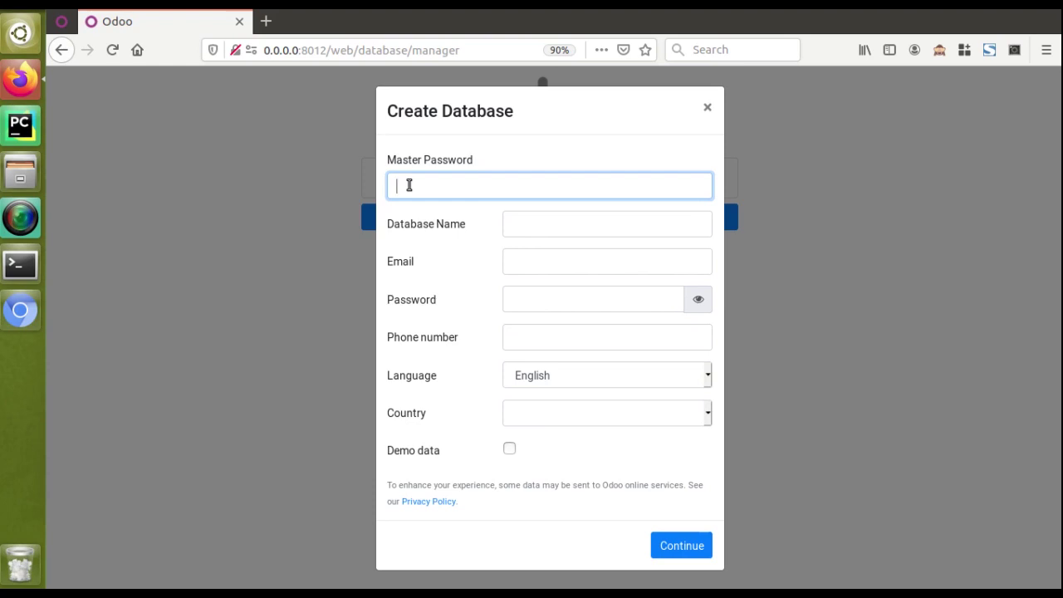
pyautogui.click(709, 111)
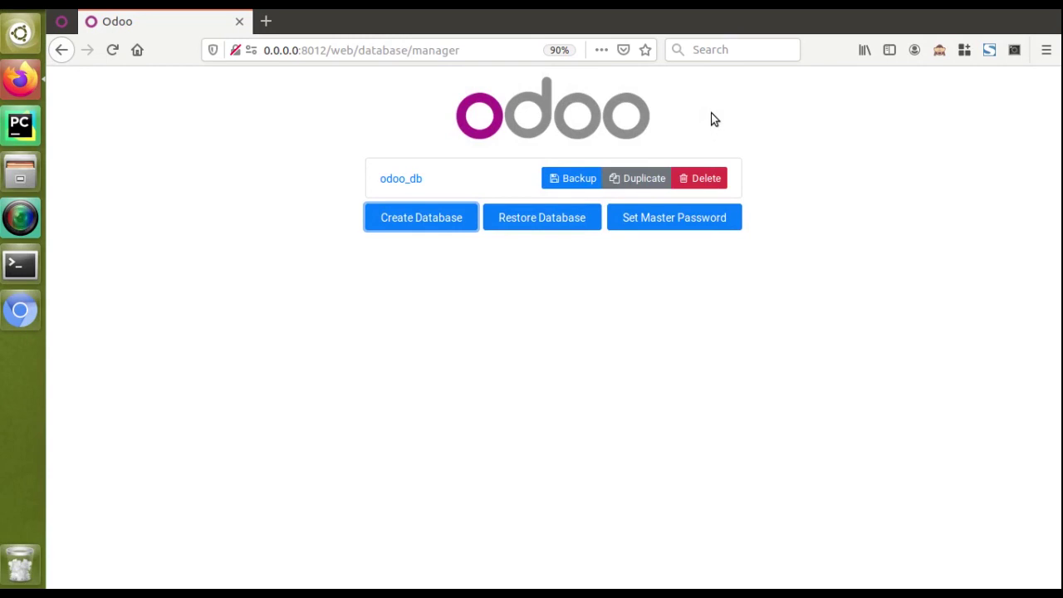
# Hide the Project pane in PyCharm and select the admin_passwd line in odoo.conf
pyautogui.click(4, 123)
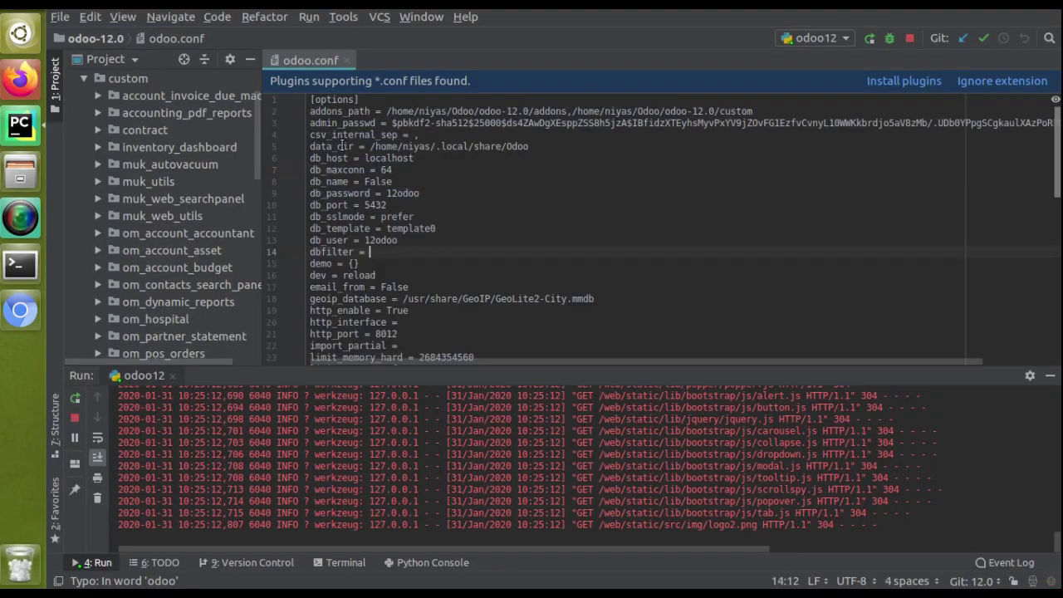
pyautogui.click(250, 59)
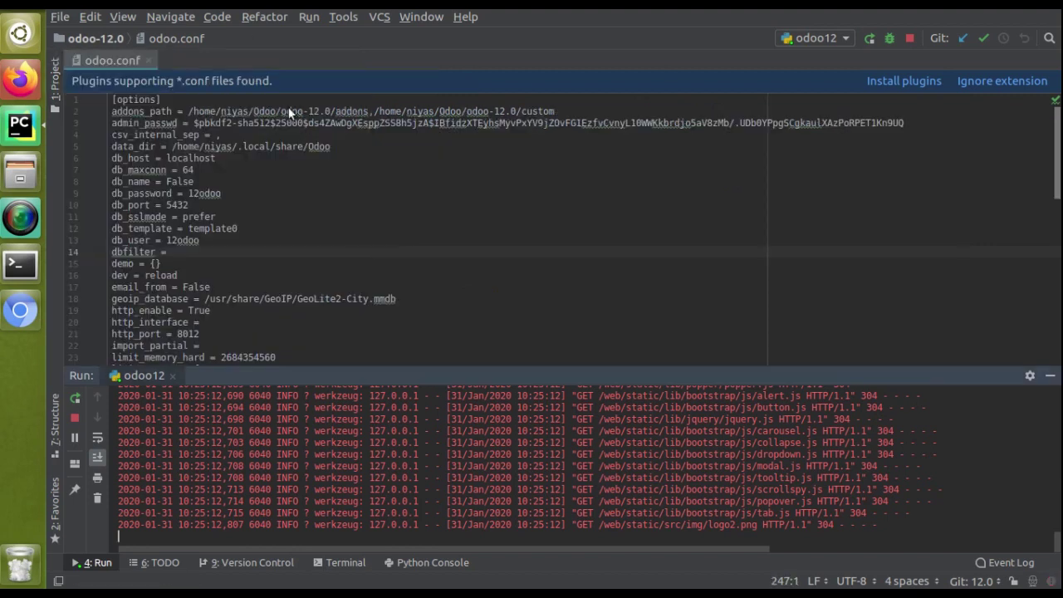
pyautogui.moveTo(194, 123); pyautogui.dragTo(914, 125)
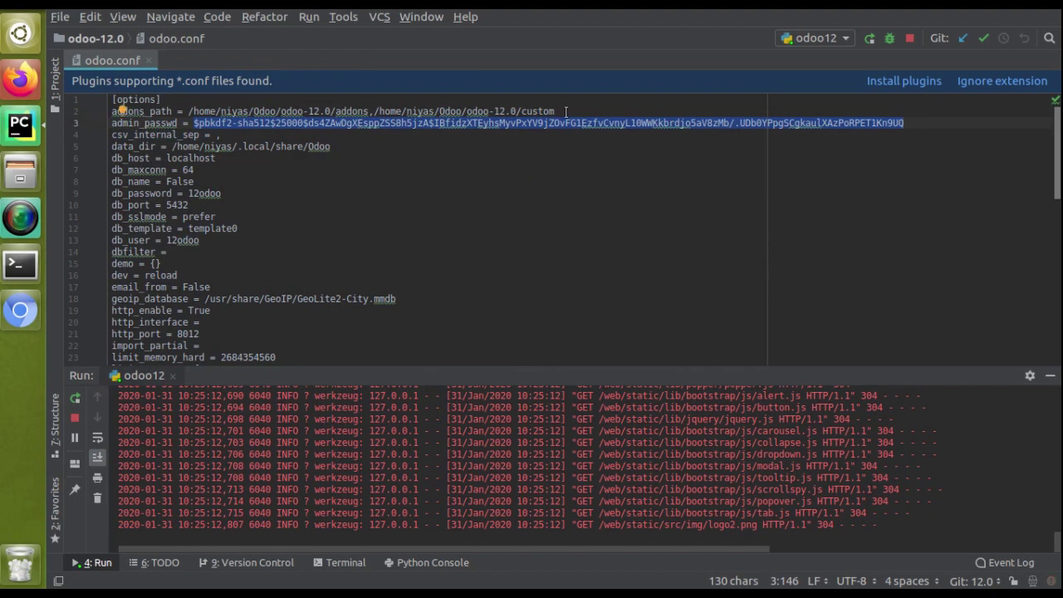
pyautogui.click(204, 158)
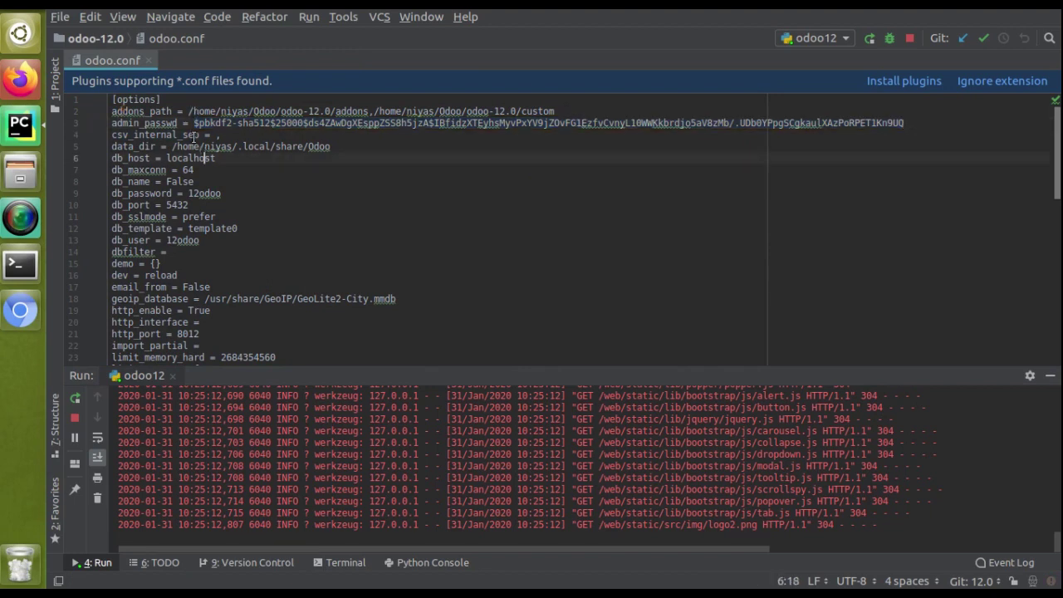
pyautogui.moveTo(194, 123); pyautogui.dragTo(924, 125)
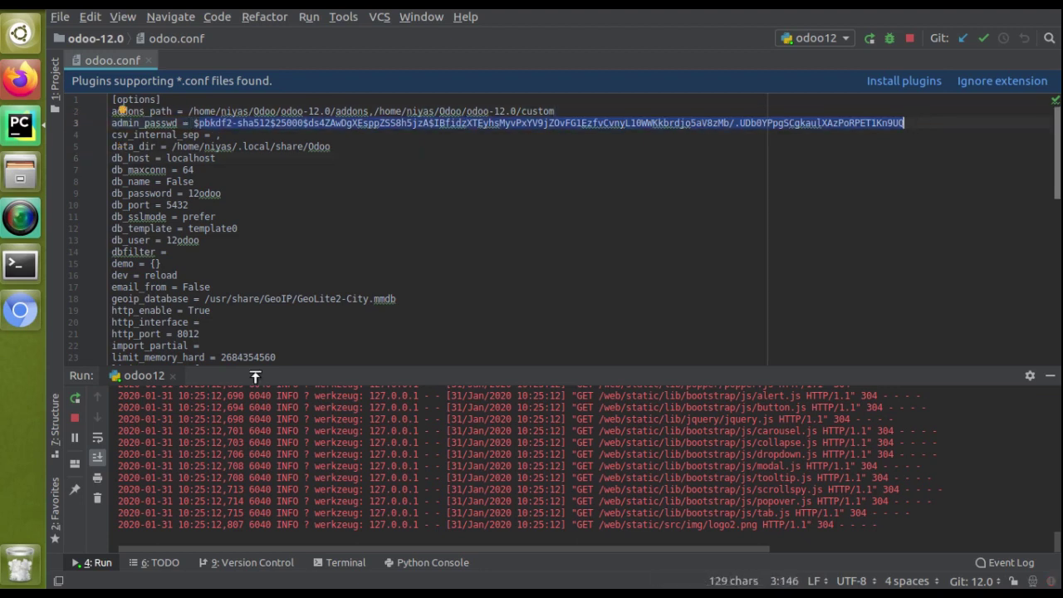
# Comment out the admin_passwd line with ';' and rerun the Odoo server
pyautogui.click(20, 75)
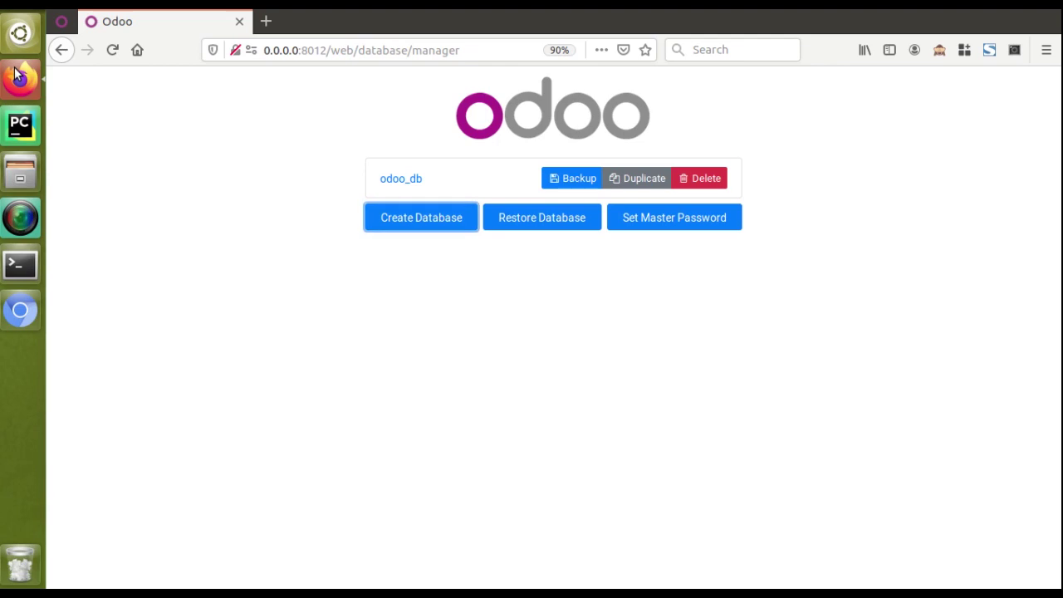
pyautogui.click(20, 123)
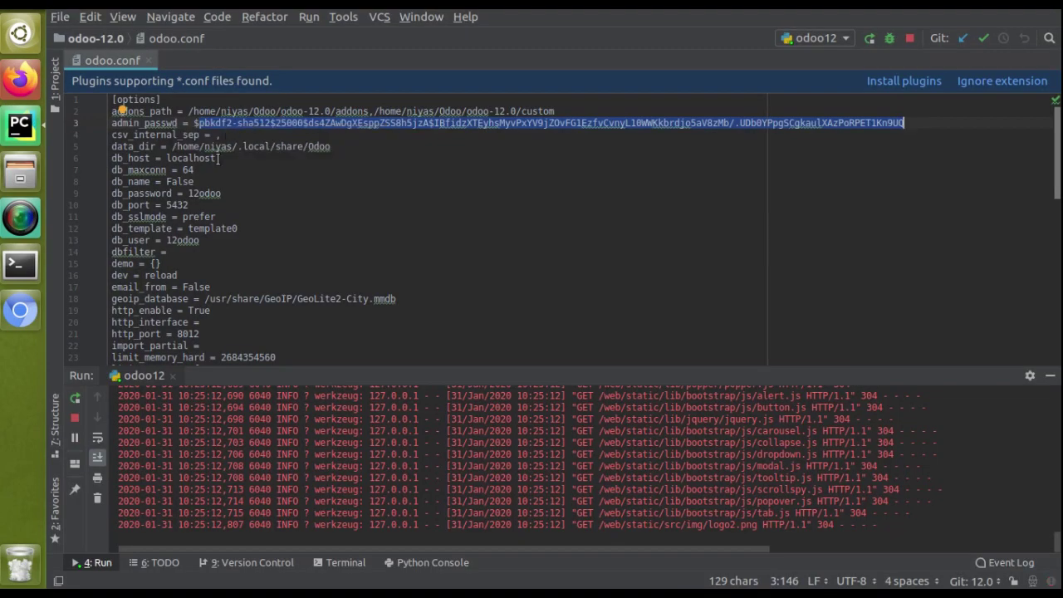
pyautogui.press('Down')
pyautogui.press('Down')
pyautogui.press('Down')
pyautogui.moveTo(193, 123); pyautogui.dragTo(906, 123)
pyautogui.click(114, 123)
pyautogui.write(';')
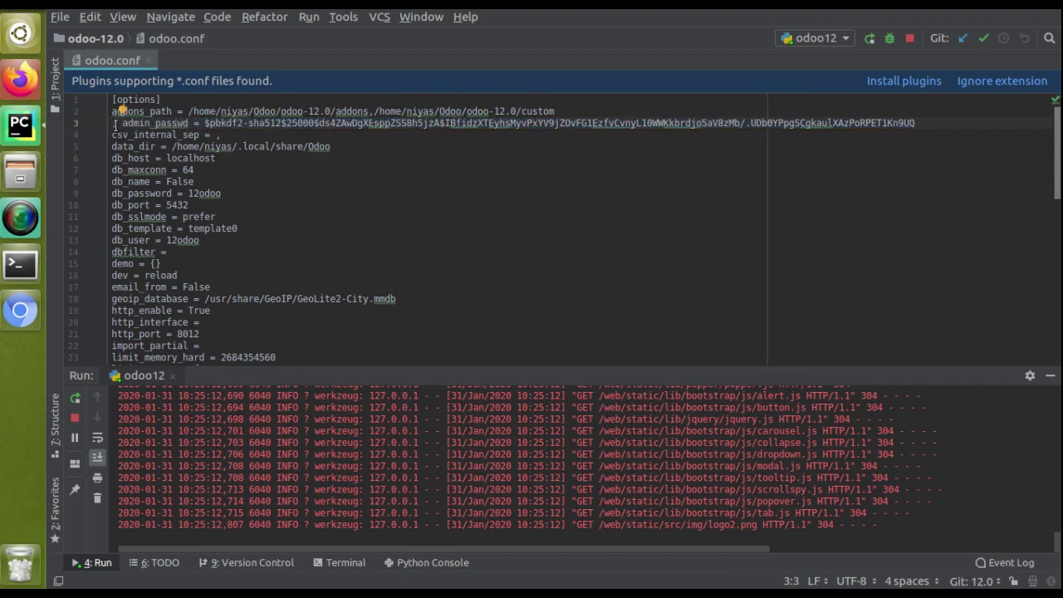
pyautogui.click(75, 398)
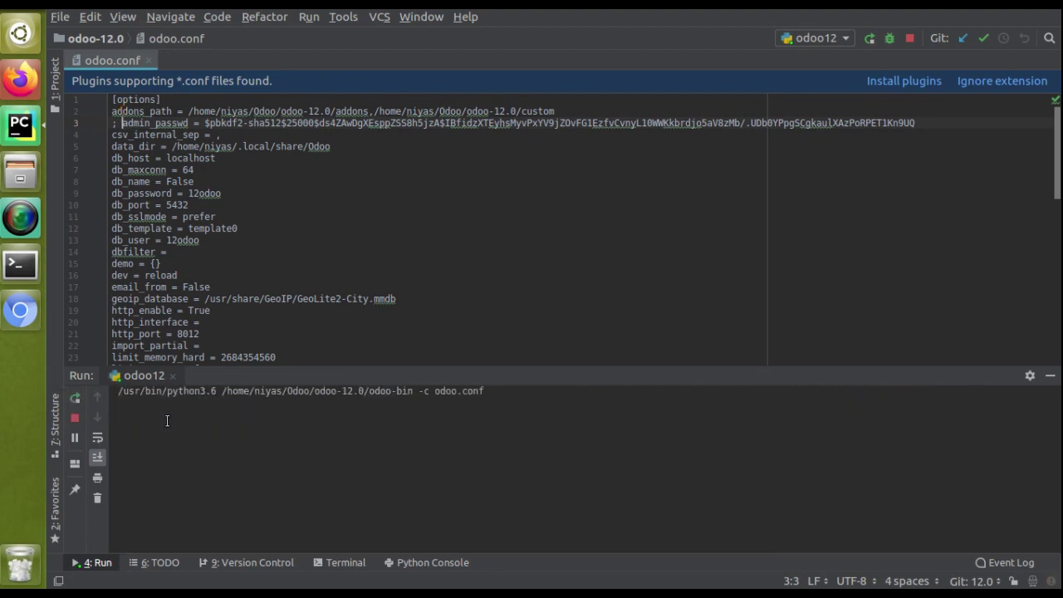
pyautogui.click(20, 79)
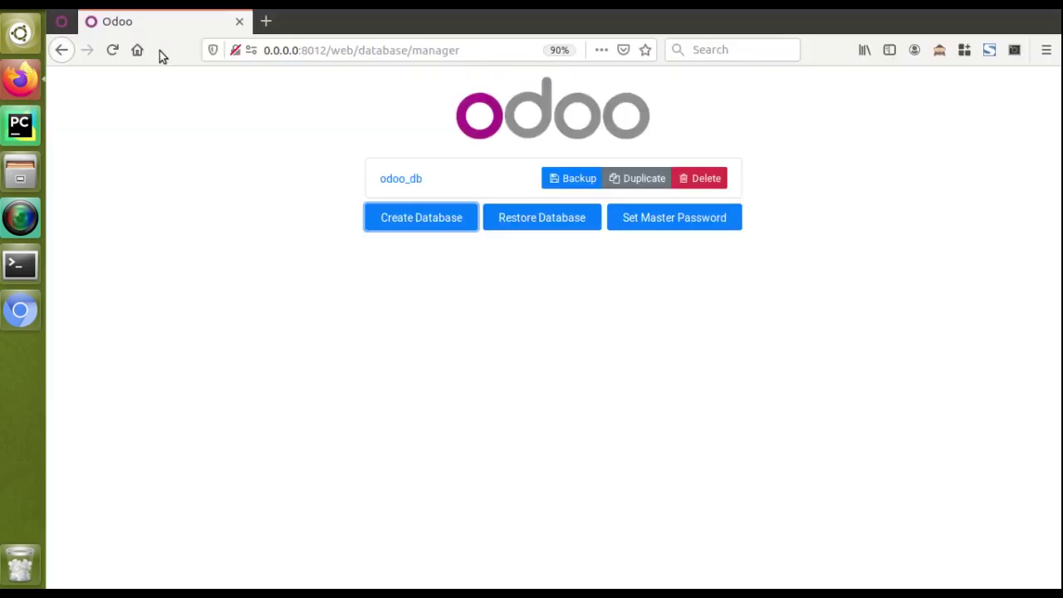
# Reload the database manager and check the server log in PyCharm
pyautogui.click(113, 50)
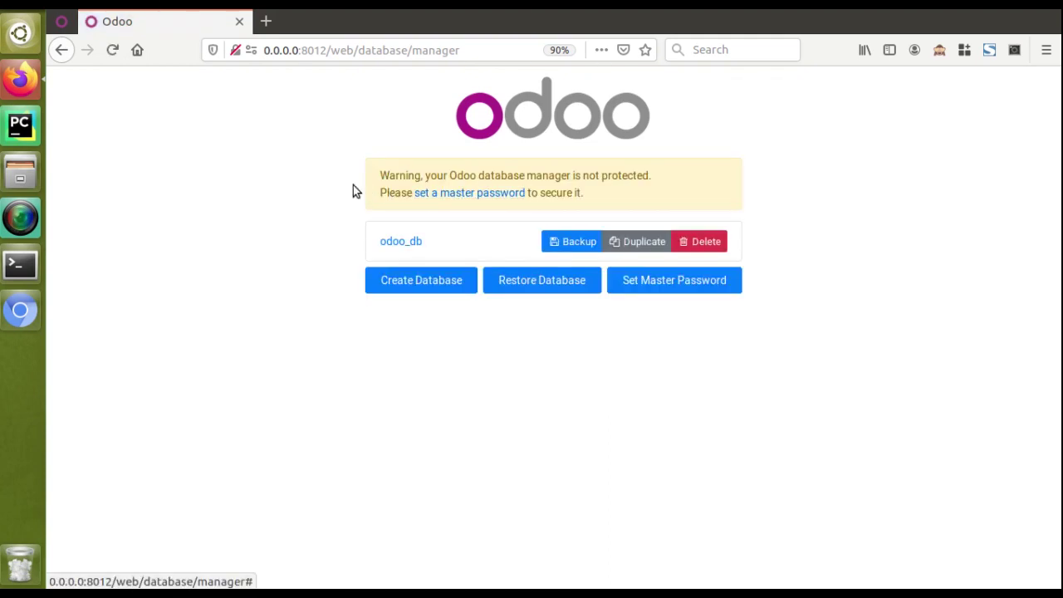
pyautogui.click(39, 133)
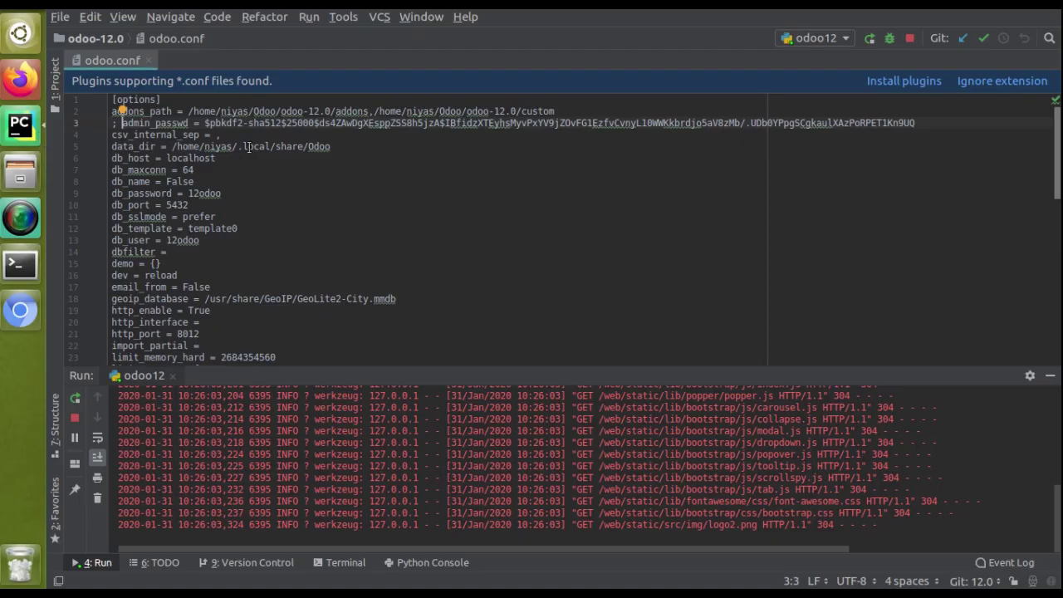
pyautogui.click(20, 79)
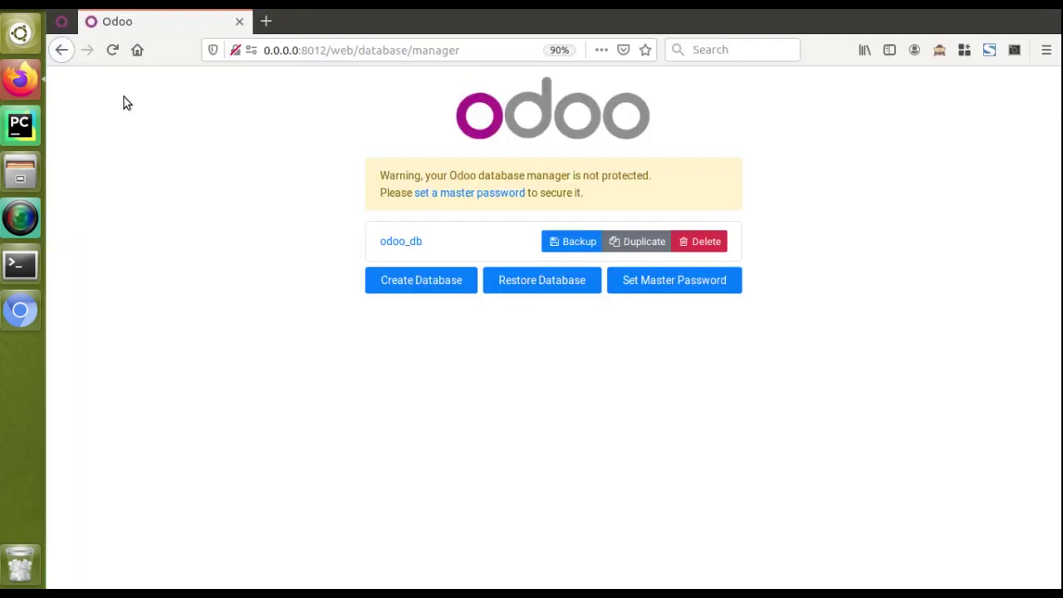
# Reload again and view the set-master-password prompt, closing it without setting one
pyautogui.click(112, 49)
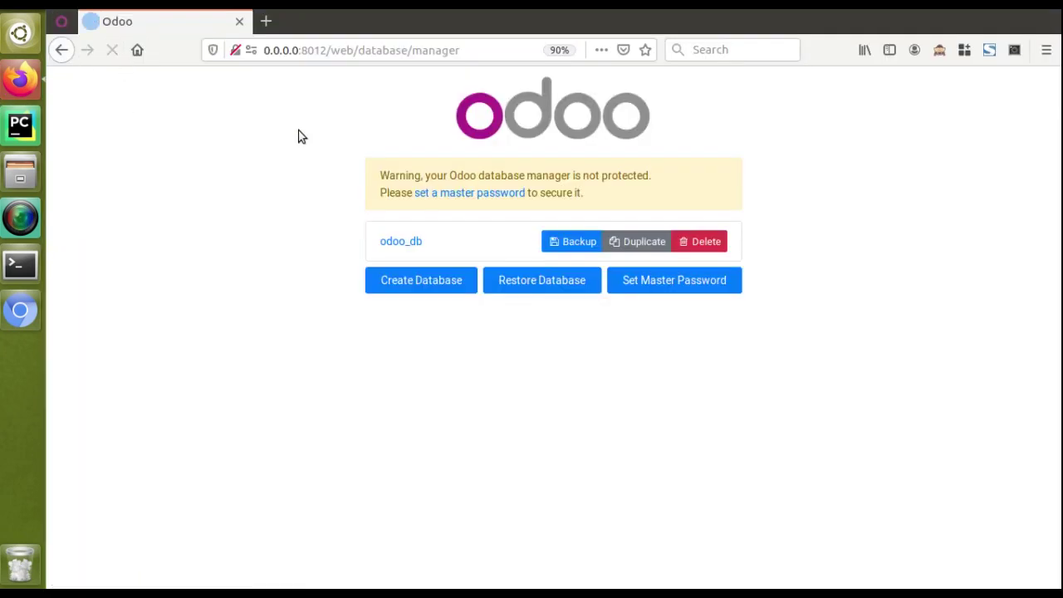
pyautogui.click(441, 193)
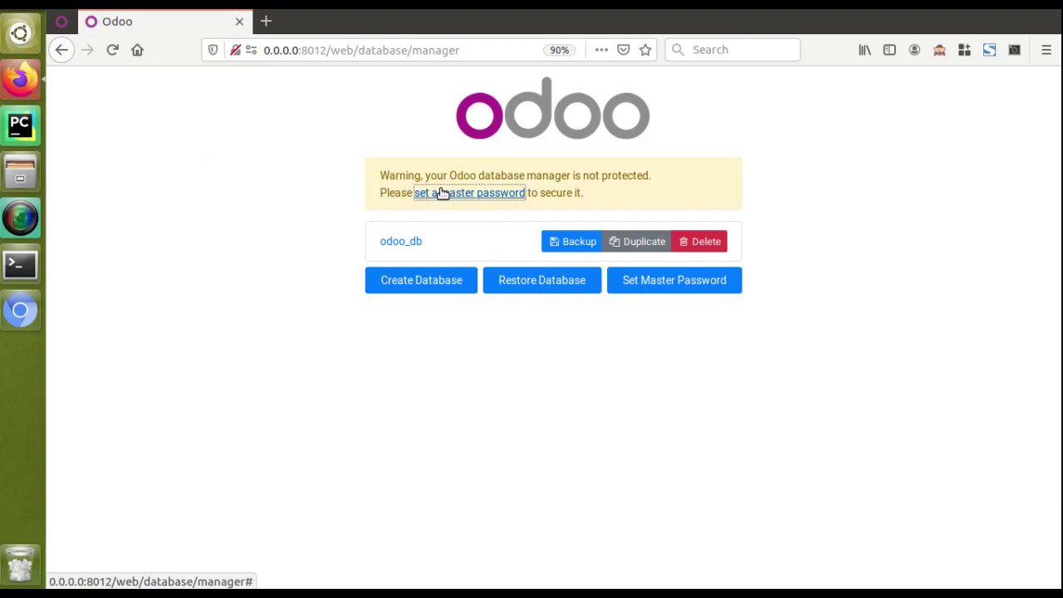
pyautogui.click(707, 109)
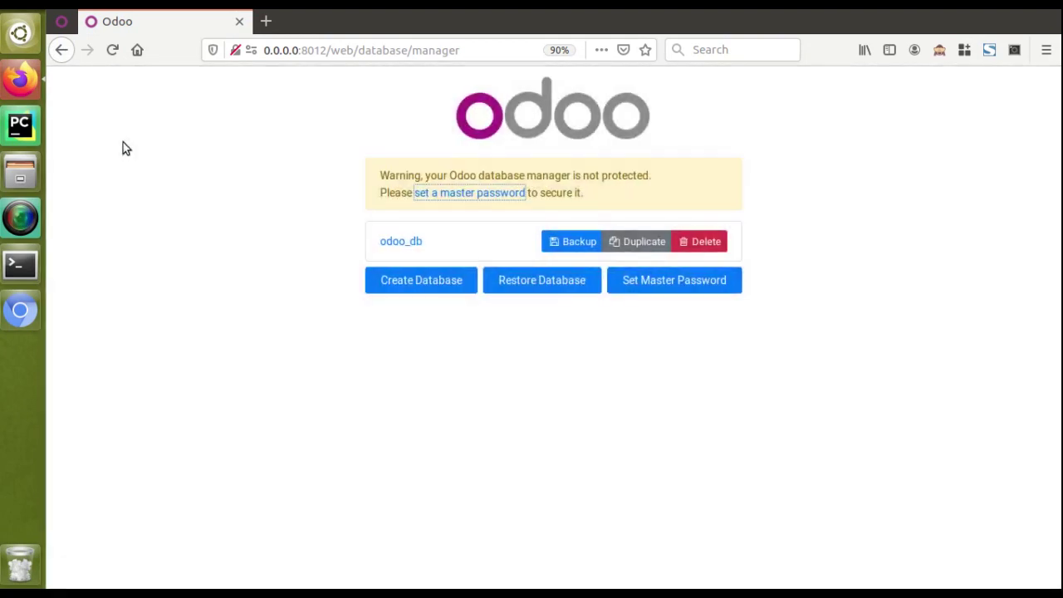
pyautogui.click(11, 123)
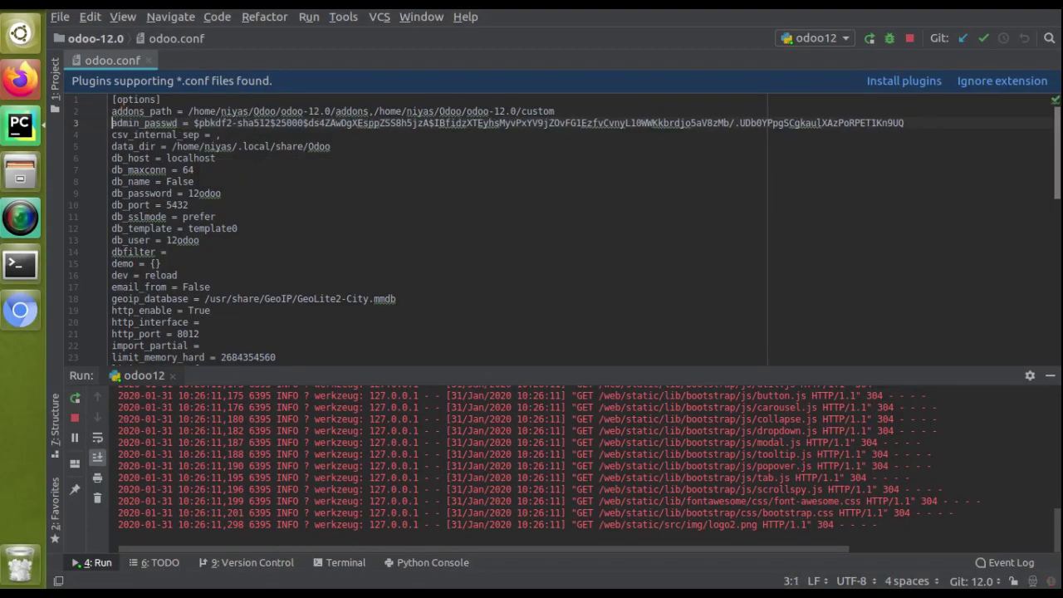
# Replace the hashed admin_passwd value with a plain-text password, then stop and restart the server
pyautogui.moveTo(194, 123); pyautogui.dragTo(907, 123)
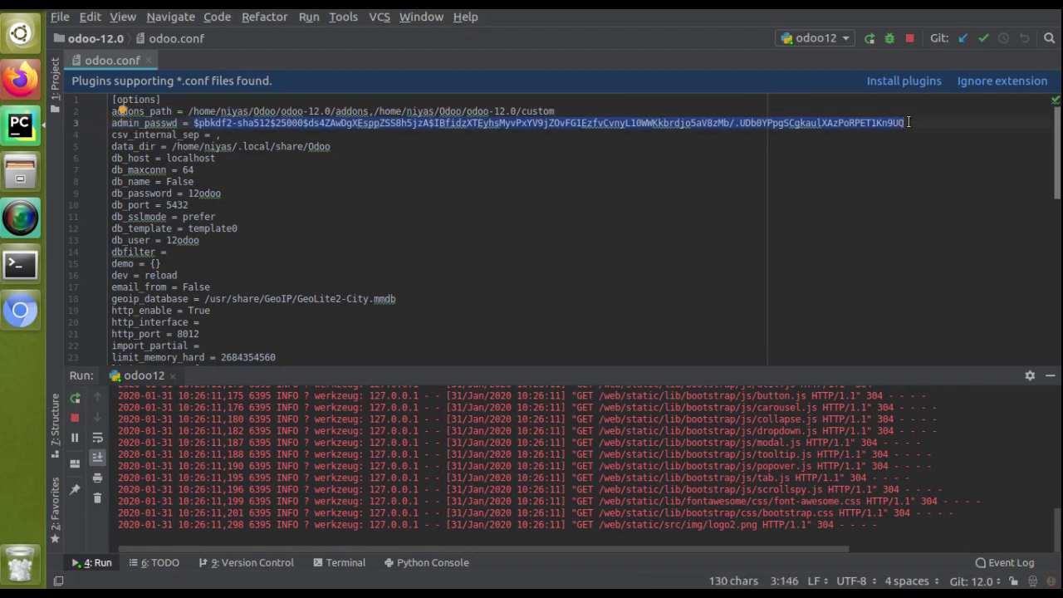
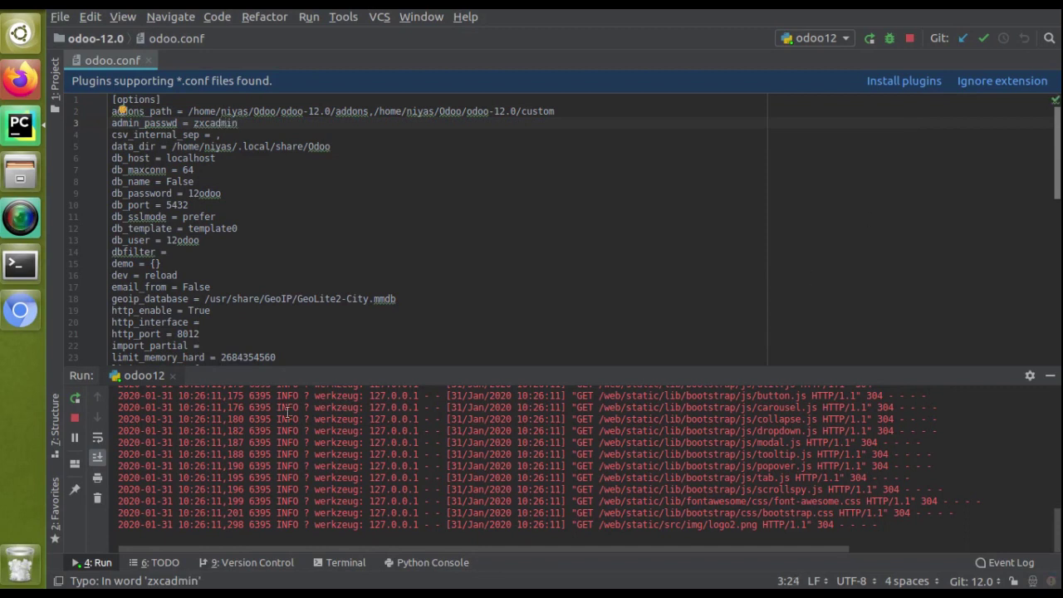
pyautogui.click(74, 417)
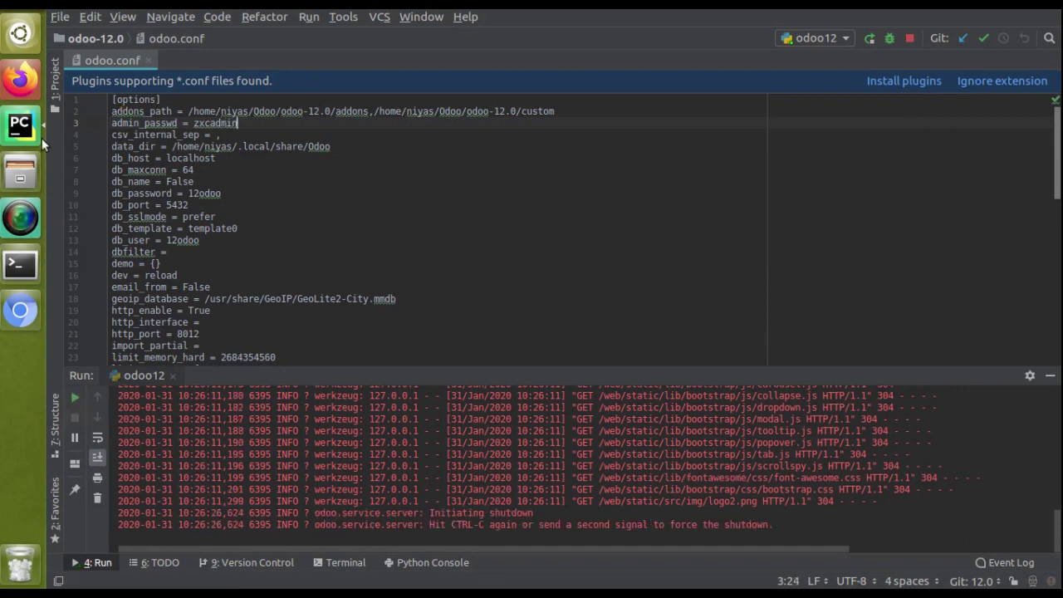
pyautogui.hotkey('shift', 'F10')
pyautogui.click(20, 79)
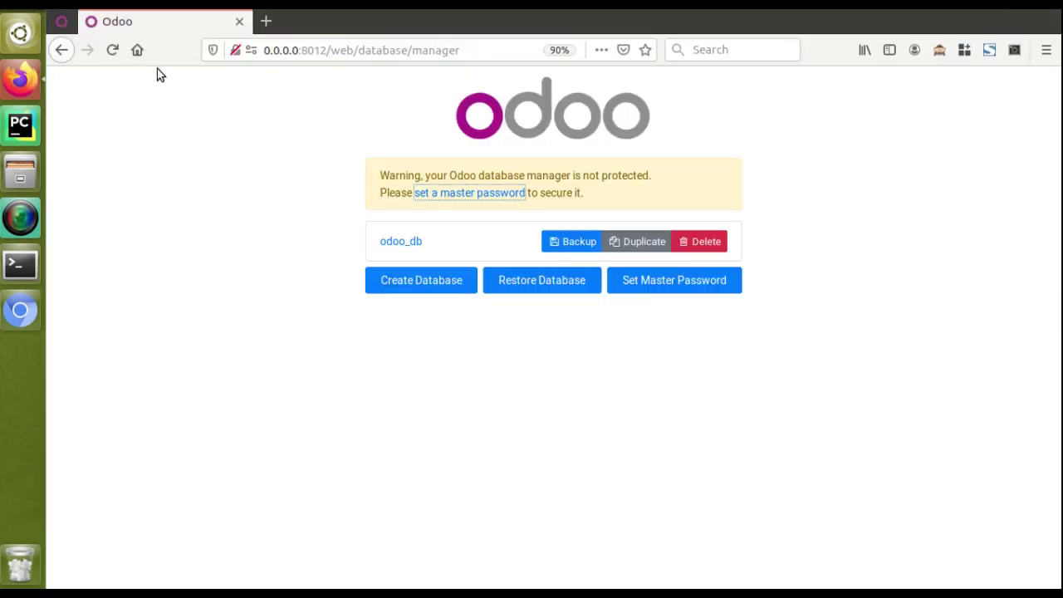
# Reload the database manager page after the server restart
pyautogui.click(113, 52)
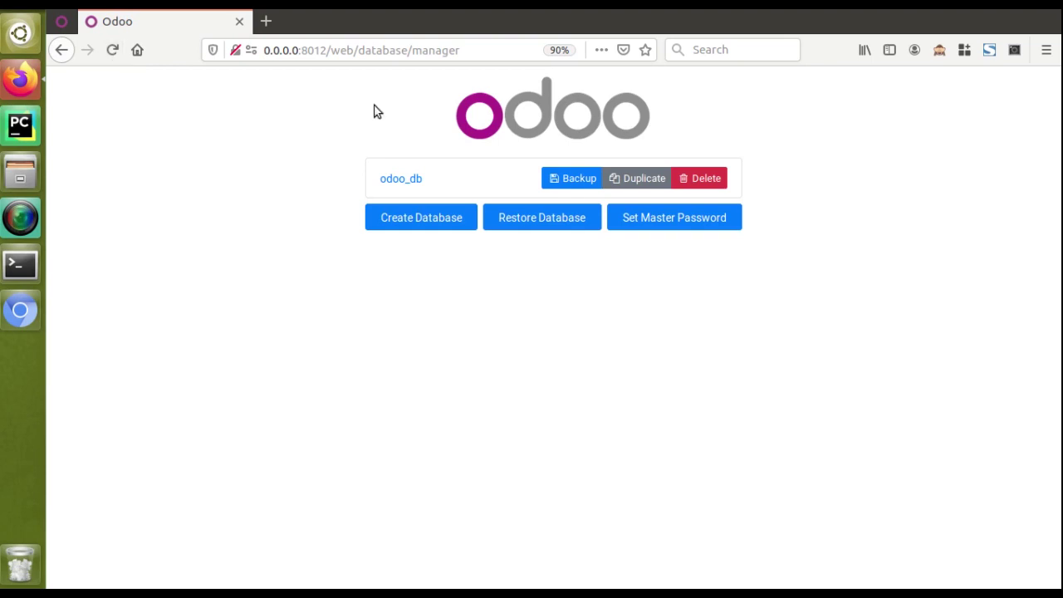
# Open odoo_db and sign in with the administrator's login and password
pyautogui.click(415, 182)
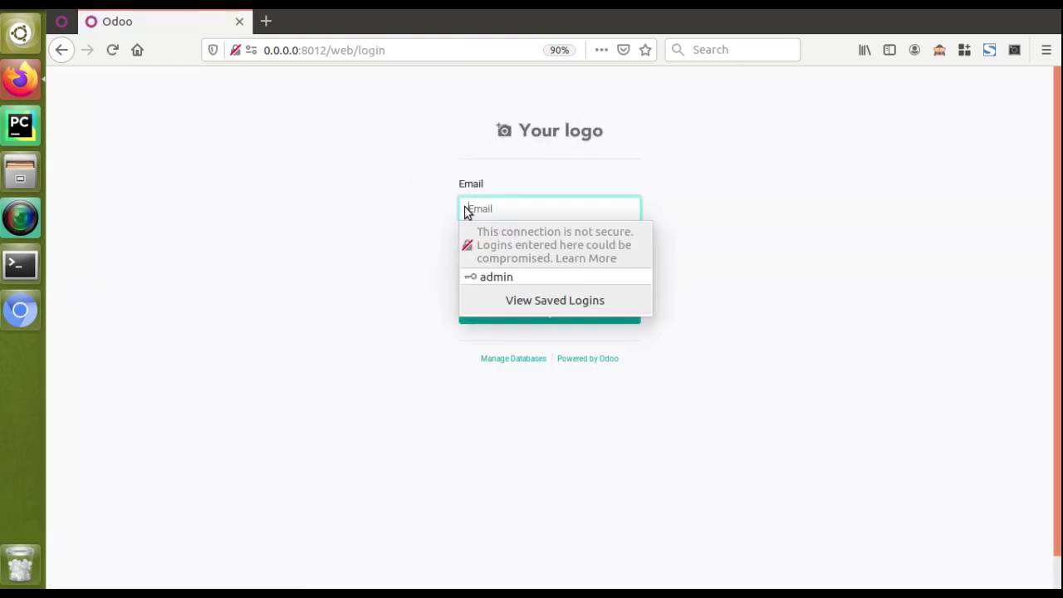
pyautogui.write('admin')
pyautogui.click(434, 241)
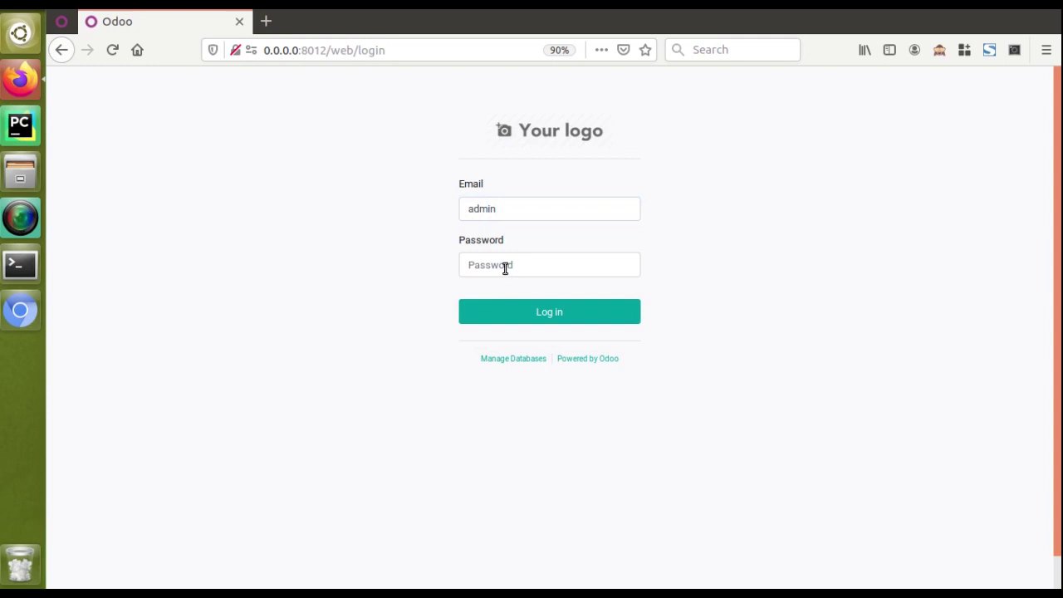
pyautogui.click(505, 267)
pyautogui.write('admin')
pyautogui.press('Return')
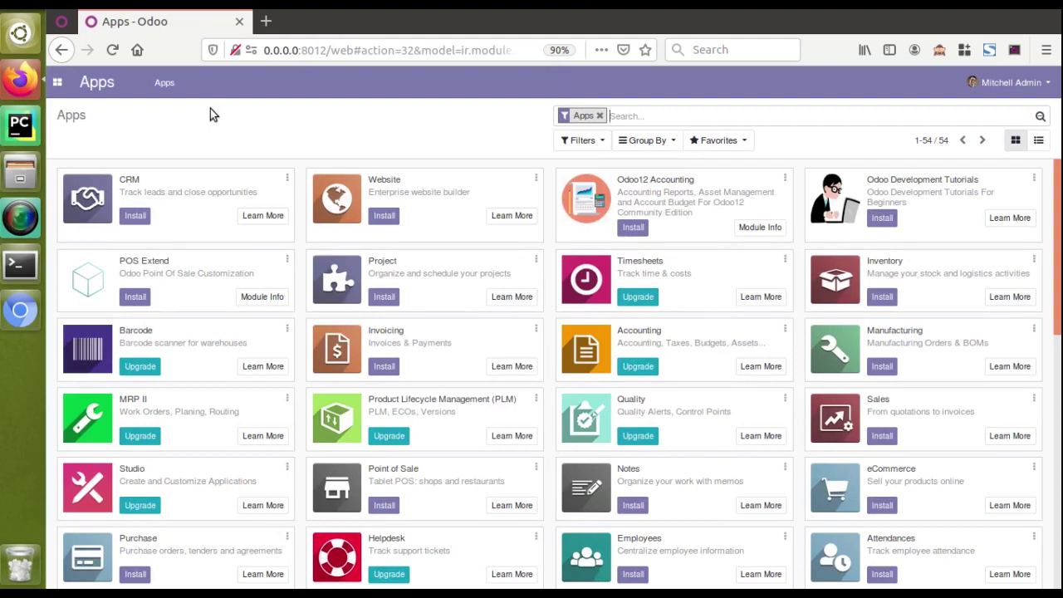
# Install the CRM app and watch its progress in the PyCharm server log
pyautogui.click(133, 216)
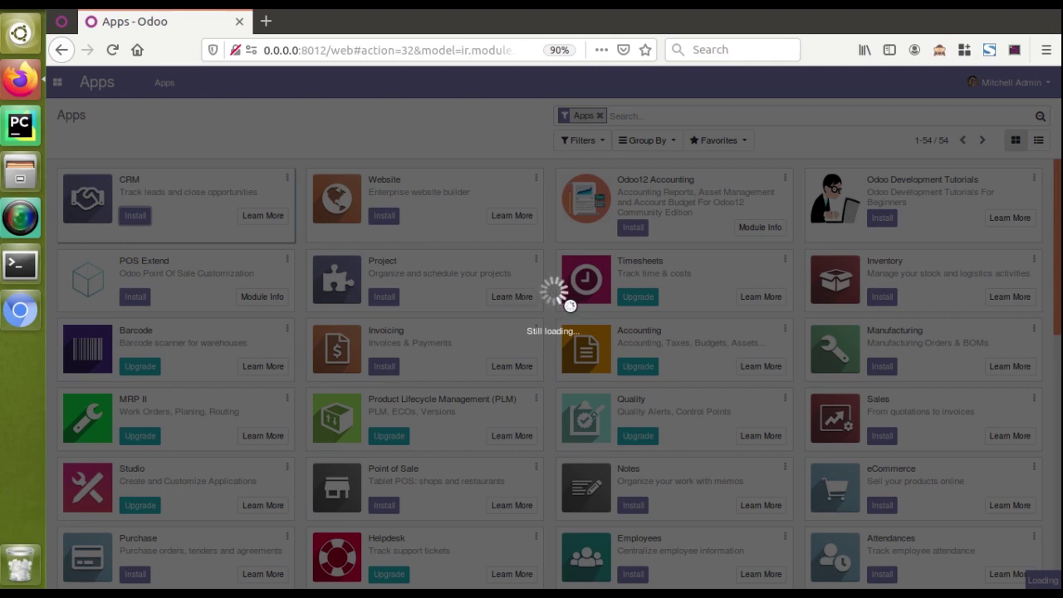
pyautogui.click(20, 124)
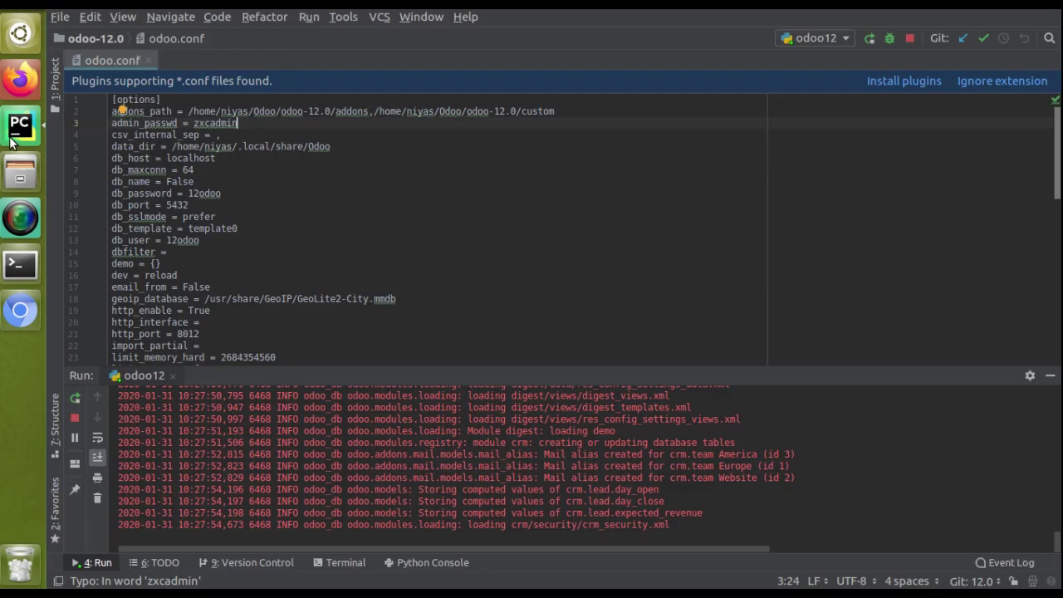
# Enlarge the Run log panel to follow the CRM installation, then return to Odoo
pyautogui.moveTo(448, 367); pyautogui.dragTo(456, 390)
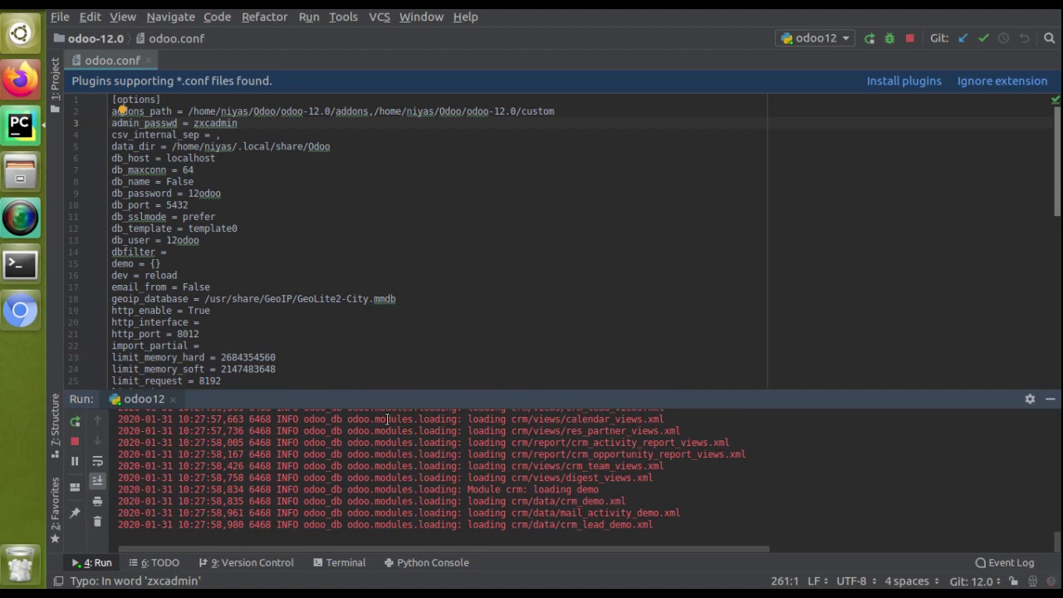
pyautogui.moveTo(384, 408); pyautogui.dragTo(390, 347)
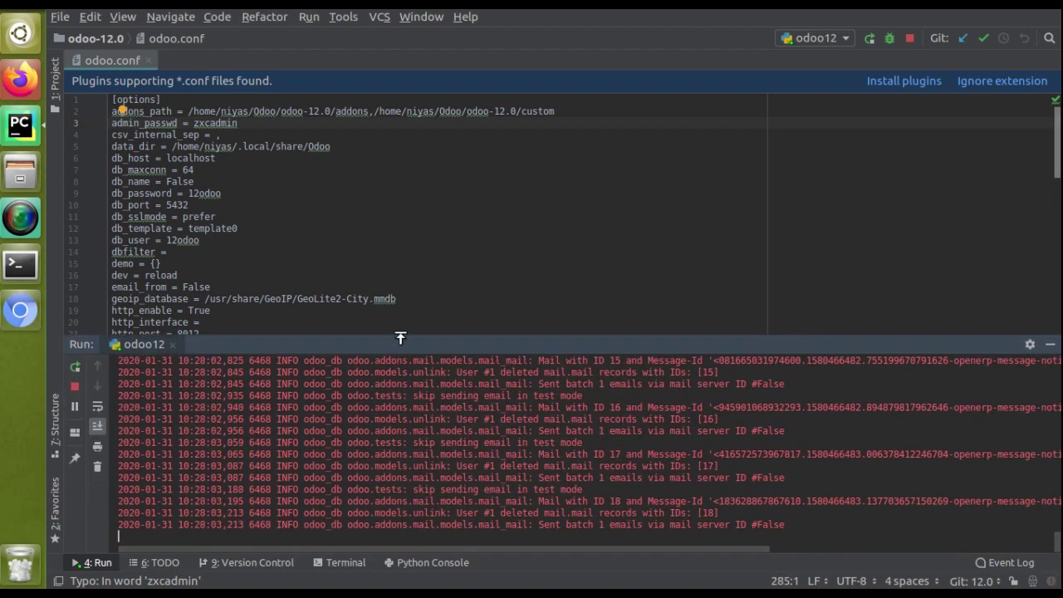
pyautogui.click(13, 95)
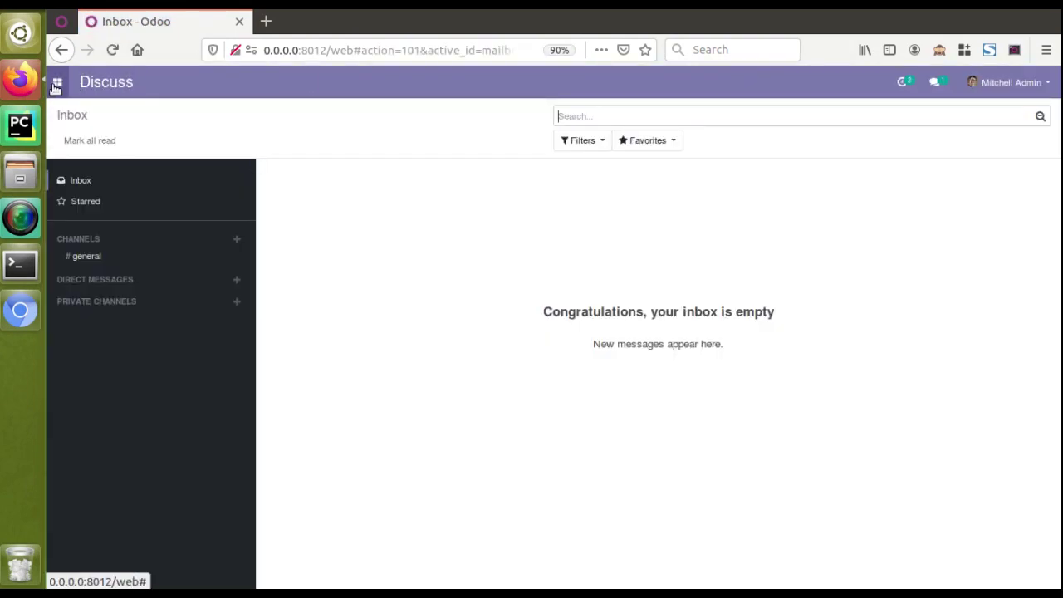
# Open the CRM pipeline from the apps menu, then go back to the Apps page
pyautogui.click(58, 81)
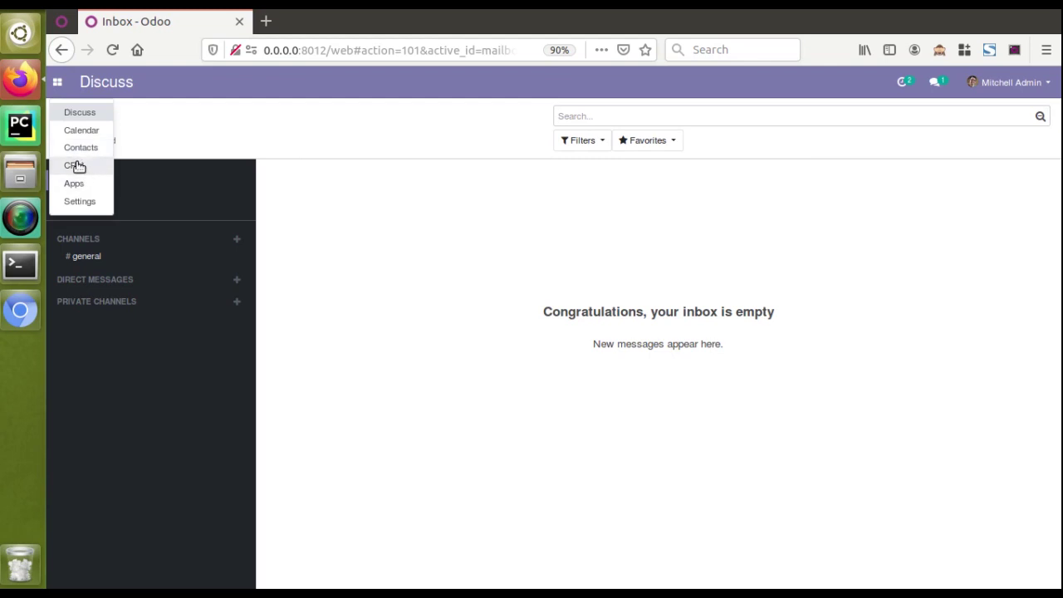
pyautogui.click(78, 165)
pyautogui.click(57, 81)
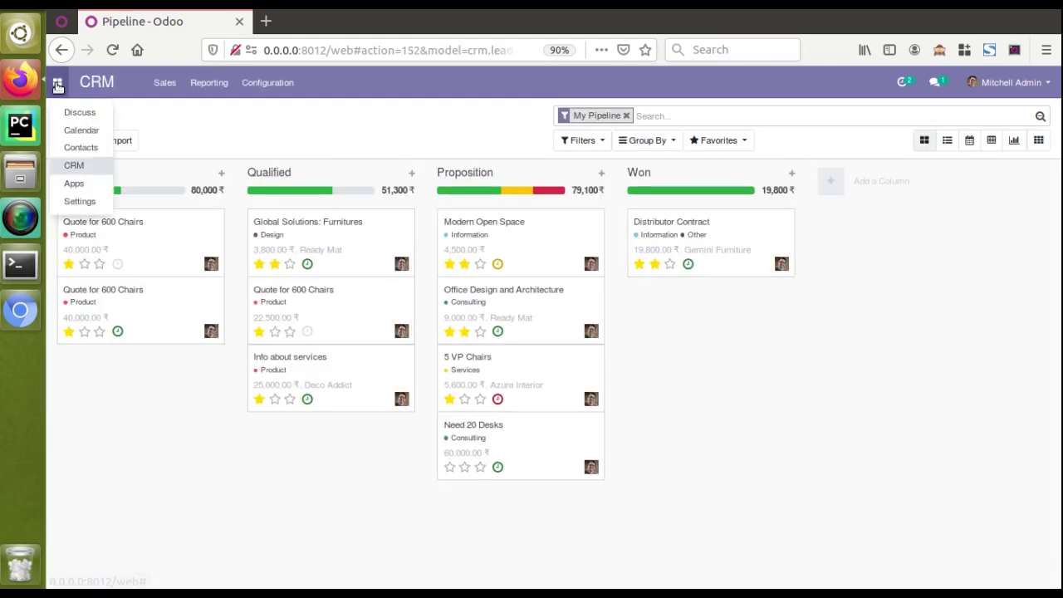
pyautogui.click(73, 185)
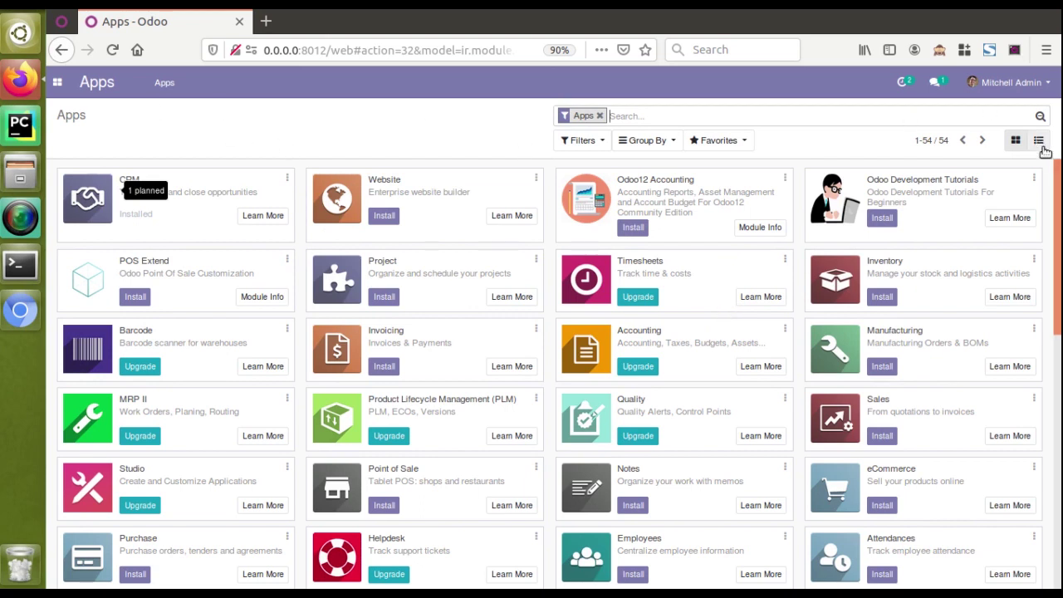
# In list view, batch-install Website, Odoo12 Accounting and Project via Action > Install Modules
pyautogui.click(1041, 145)
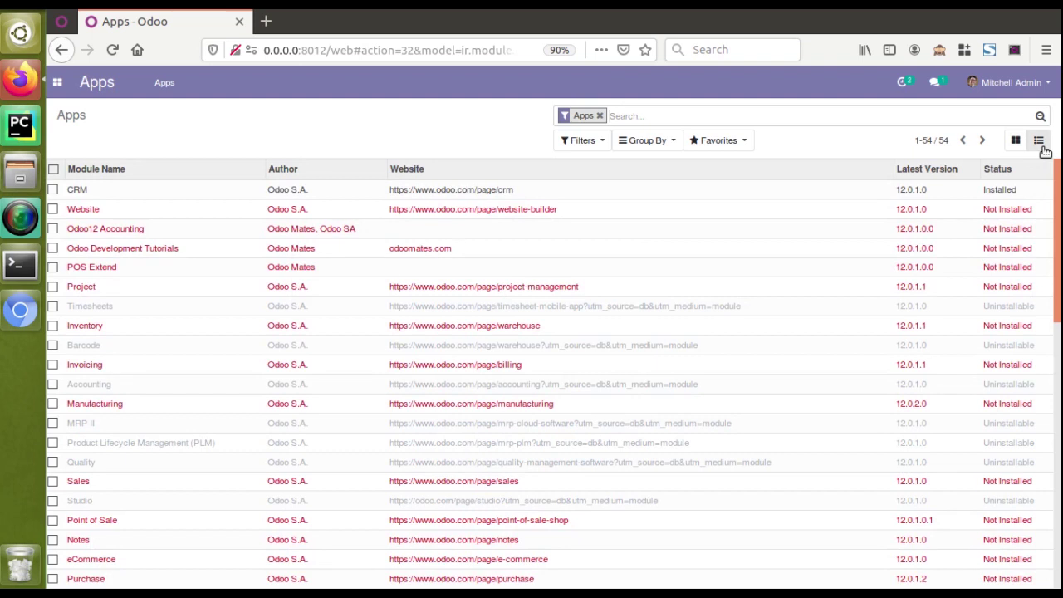
pyautogui.click(53, 209)
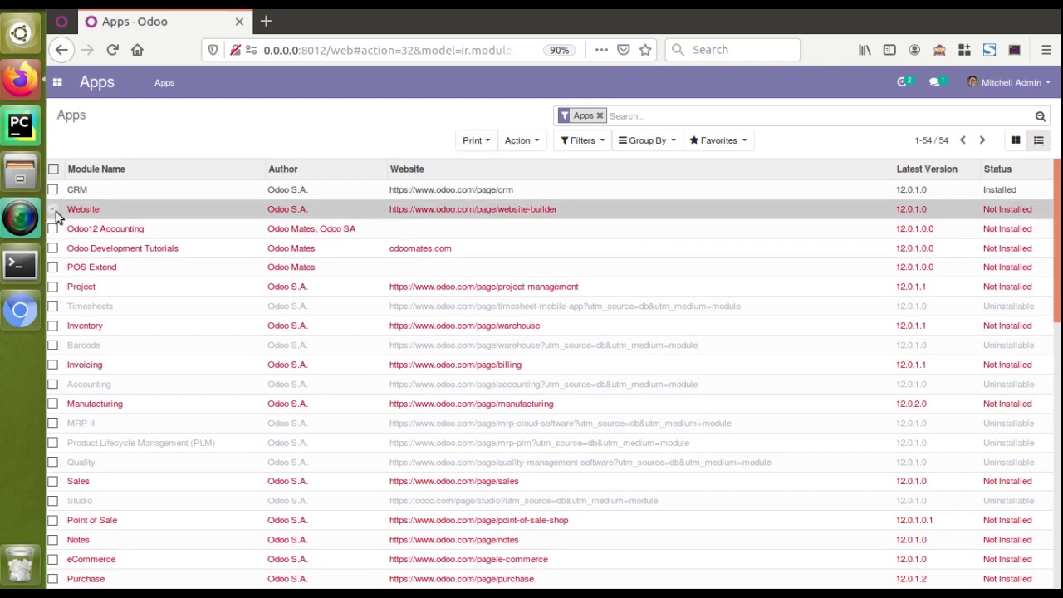
pyautogui.click(53, 229)
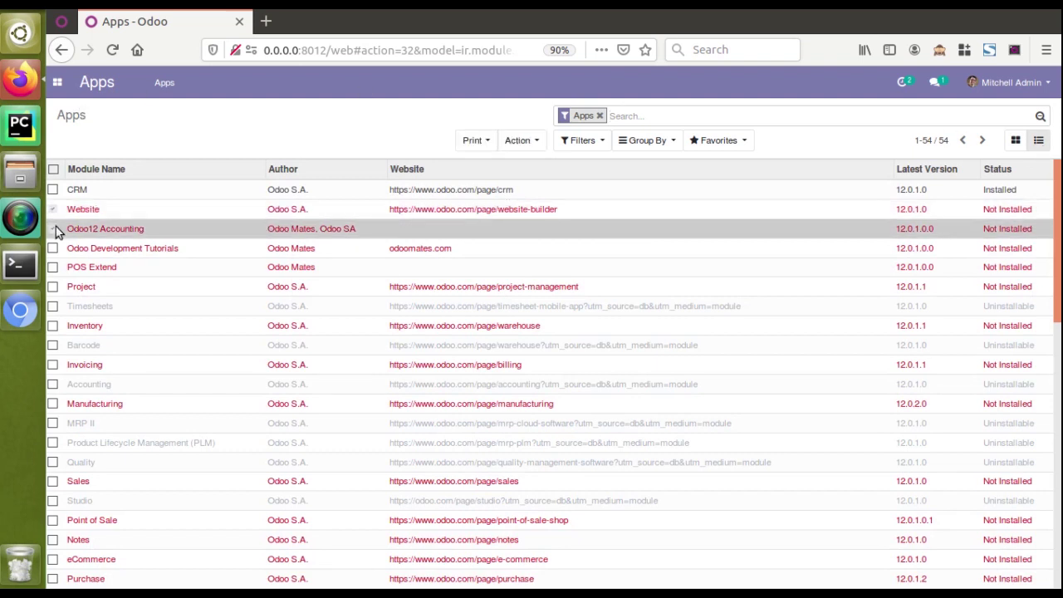
pyautogui.click(53, 286)
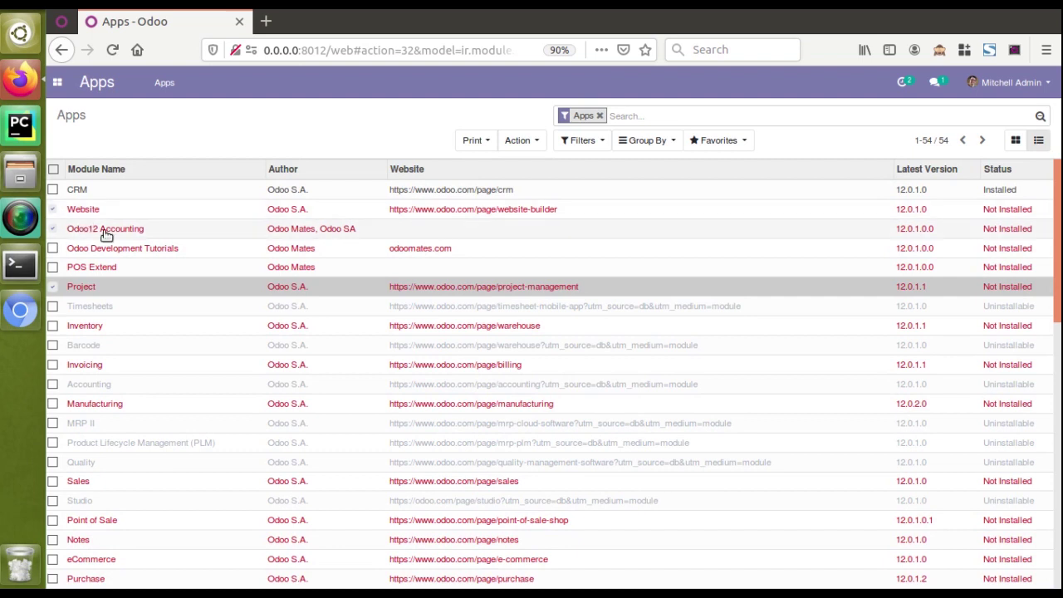
pyautogui.click(533, 140)
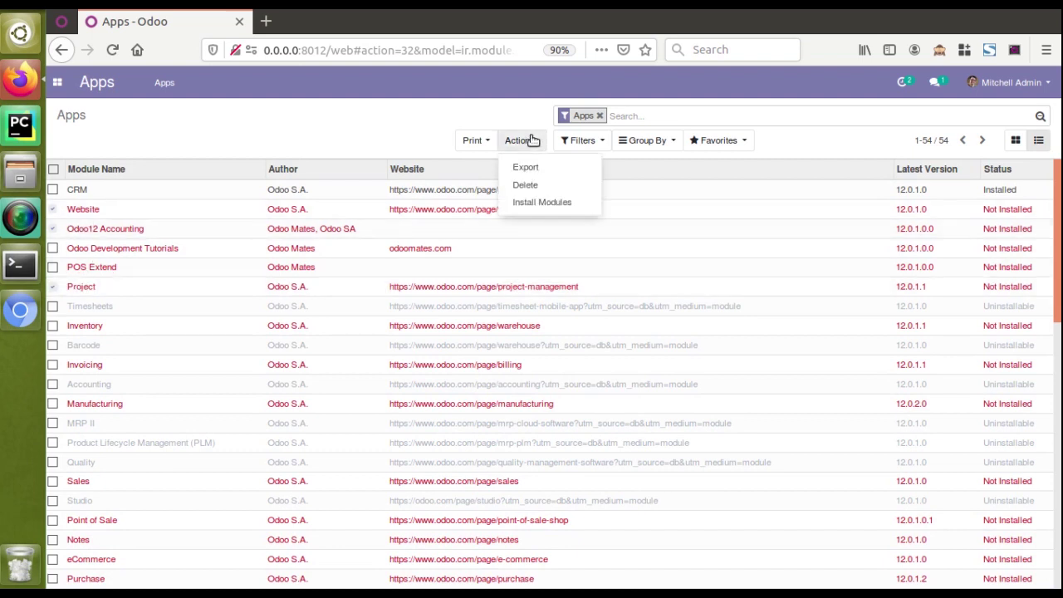
pyautogui.click(539, 204)
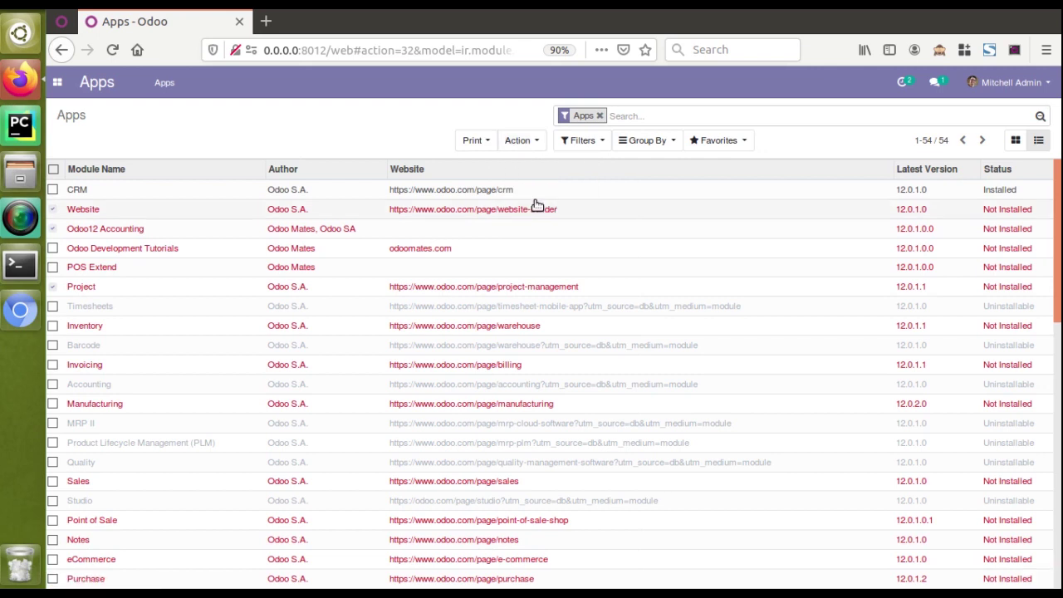